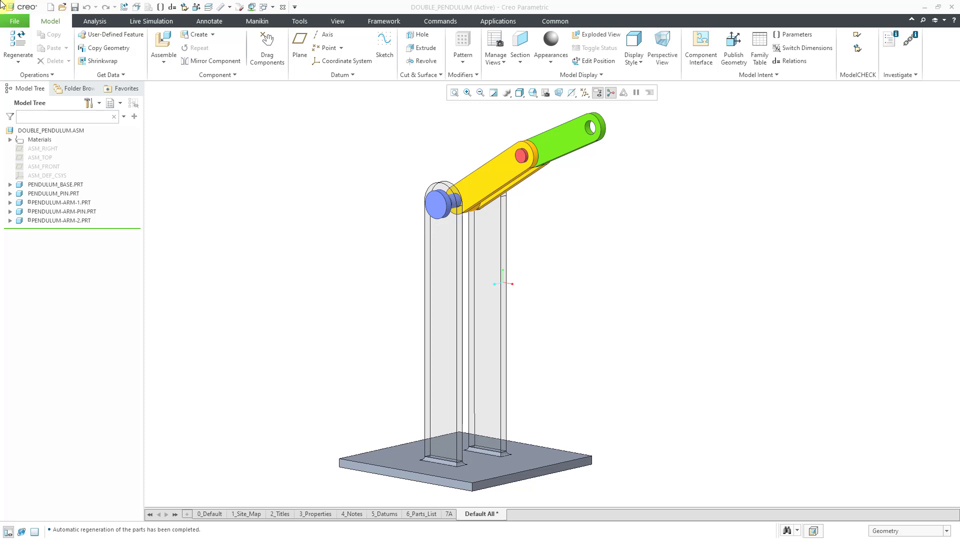
# - Start dragging components and capture a snapshot of the pendulum's current position
pyautogui.scroll(1, 370, 261)
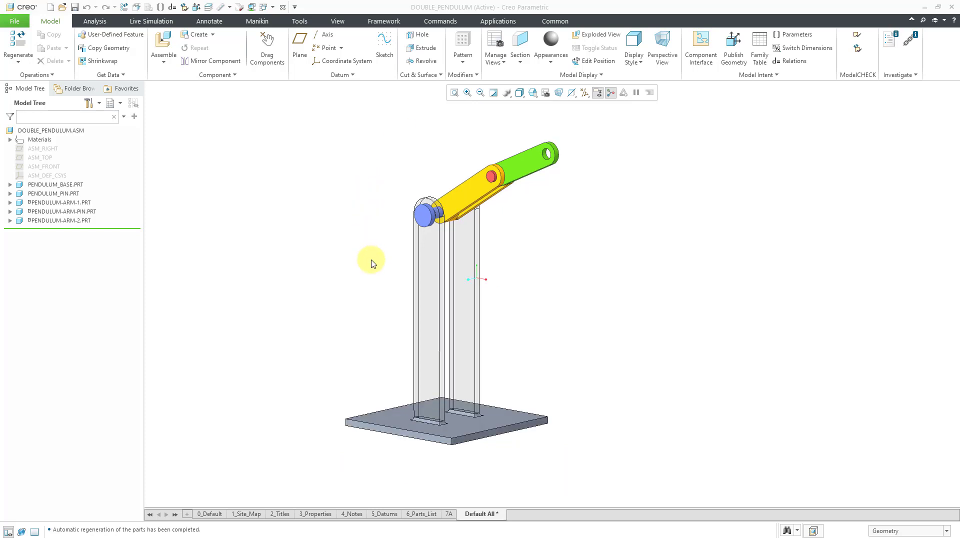
pyautogui.click(272, 57)
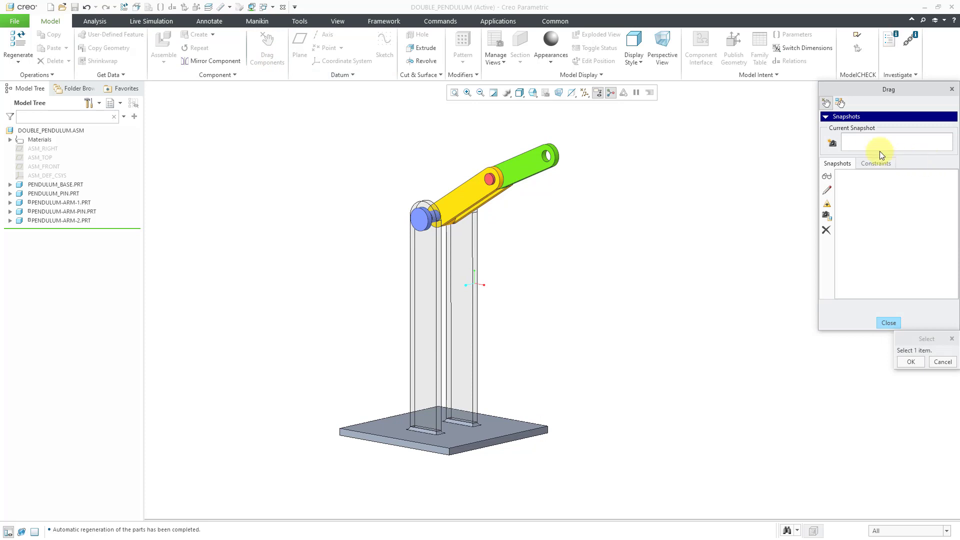
pyautogui.click(833, 144)
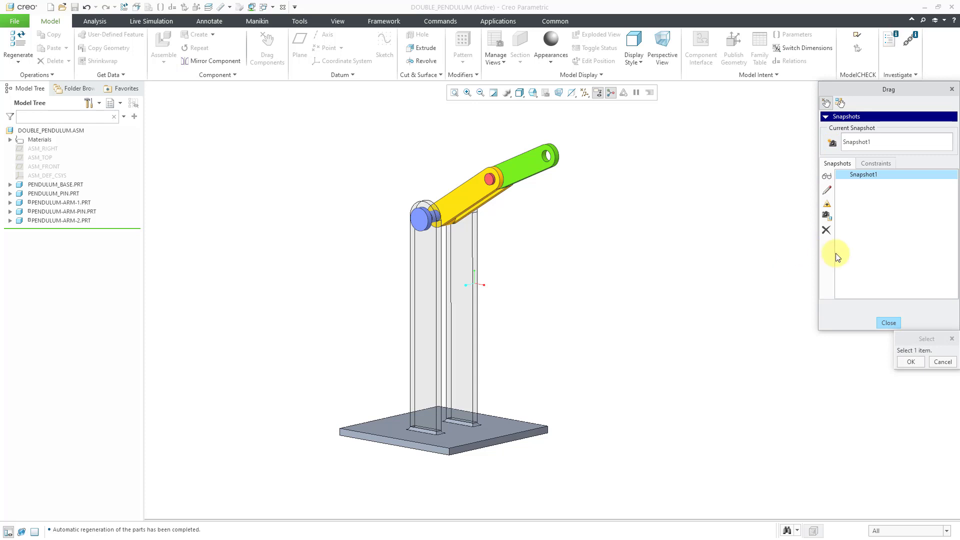
# - Add an orient constraint between the yellow arm's narrow side face and the narrow side face of the transparent upright
pyautogui.click(874, 164)
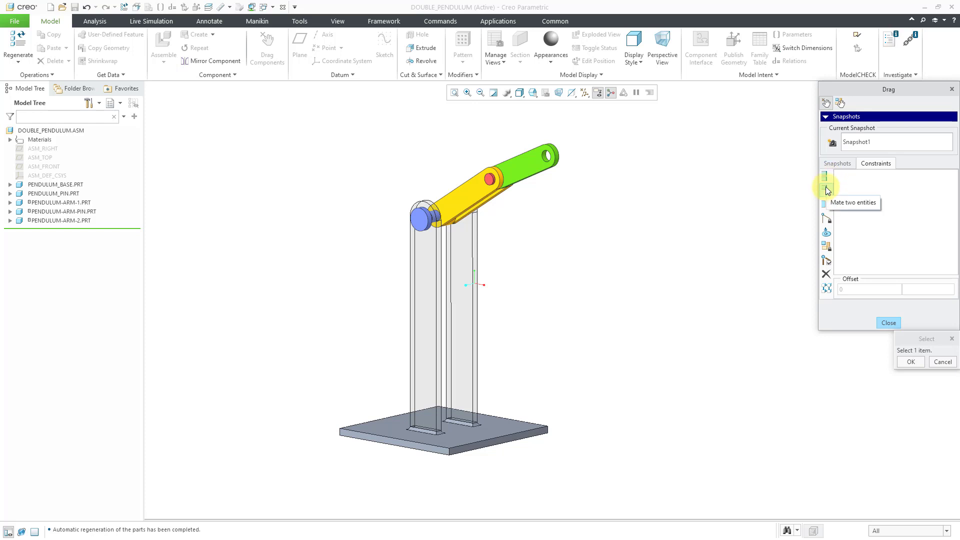
pyautogui.keyDown('ctrl'); pyautogui.moveTo(553, 231); pyautogui.dragTo(553, 321, button='middle'); pyautogui.keyUp('ctrl')
pyautogui.moveTo(508, 281); pyautogui.dragTo(500, 275, button='middle')
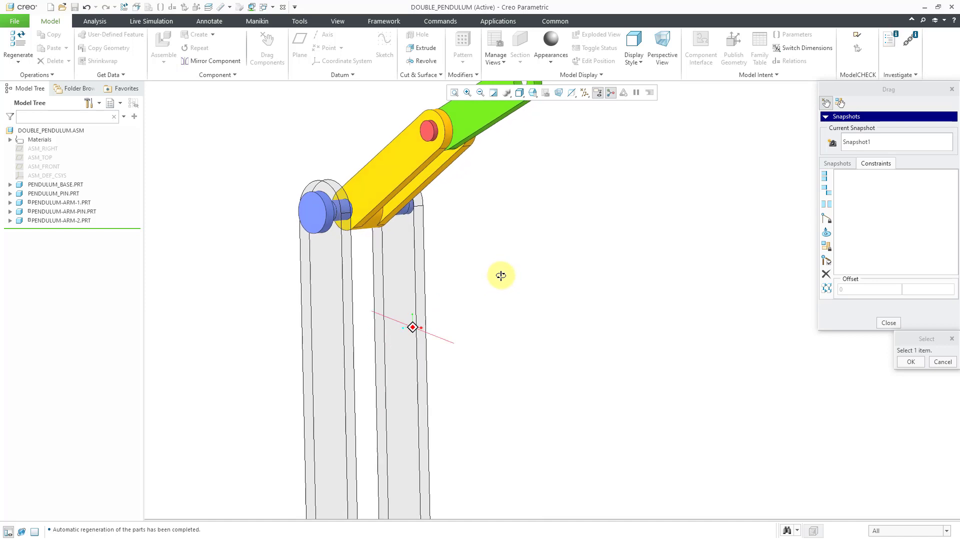
pyautogui.click(828, 204)
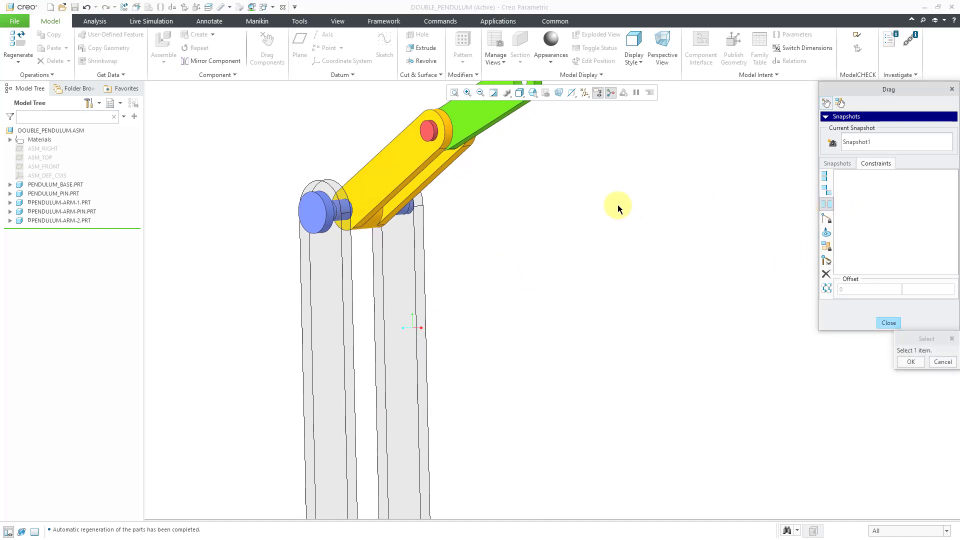
pyautogui.keyDown('ctrl'); pyautogui.moveTo(431, 198); pyautogui.dragTo(439, 285, button='middle'); pyautogui.keyUp('ctrl')
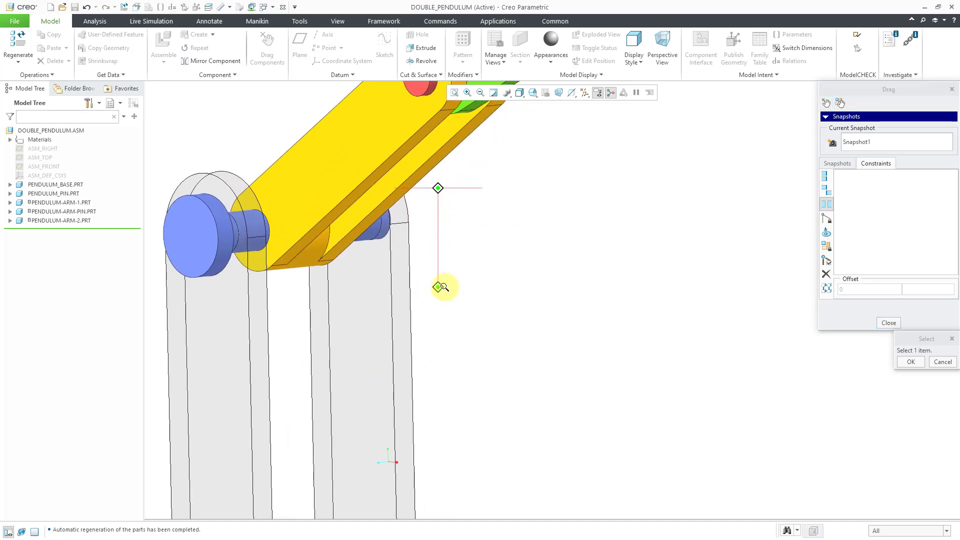
pyautogui.click(416, 180)
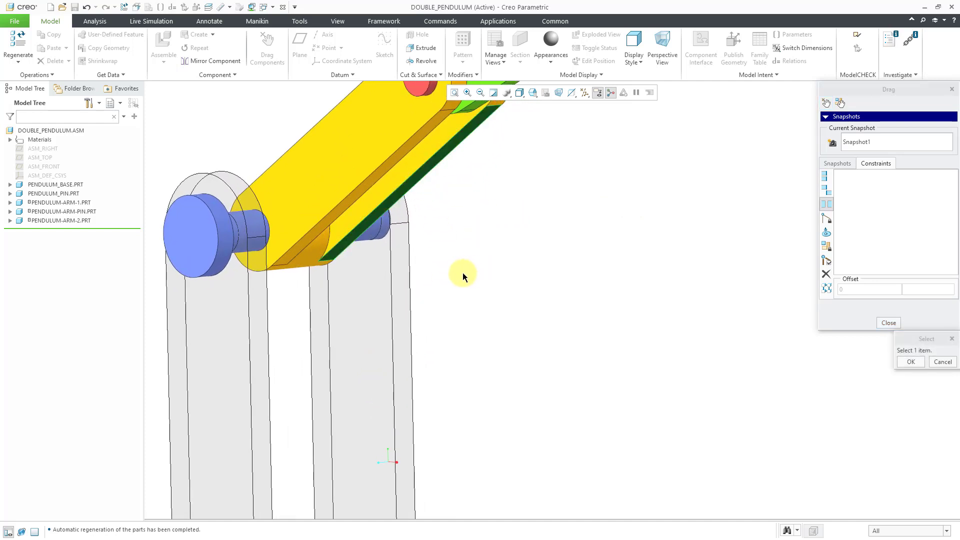
pyautogui.click(402, 298)
pyautogui.scroll(-5, 481, 421)
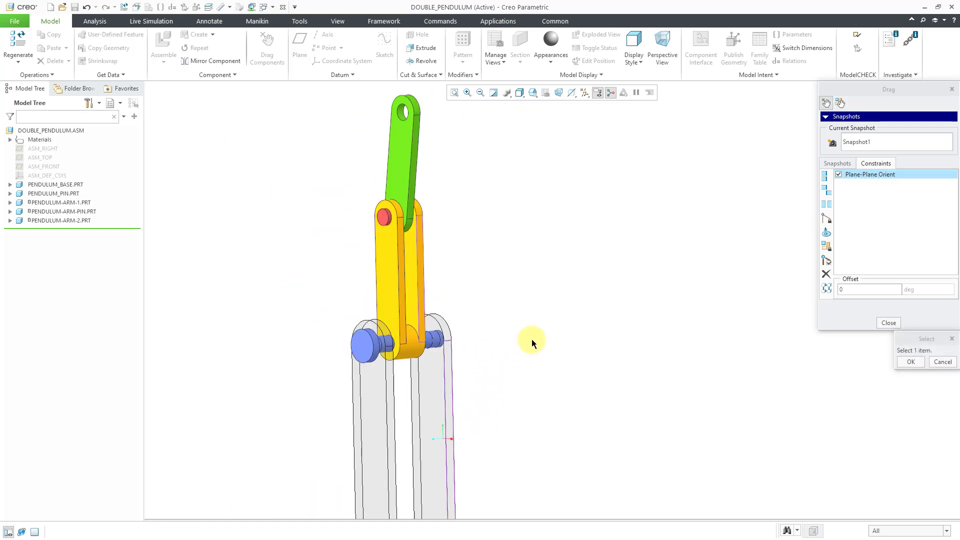
# - Orient the green arm's narrow side face to the upright's side face and capture a snapshot of the aligned arms
pyautogui.click(826, 205)
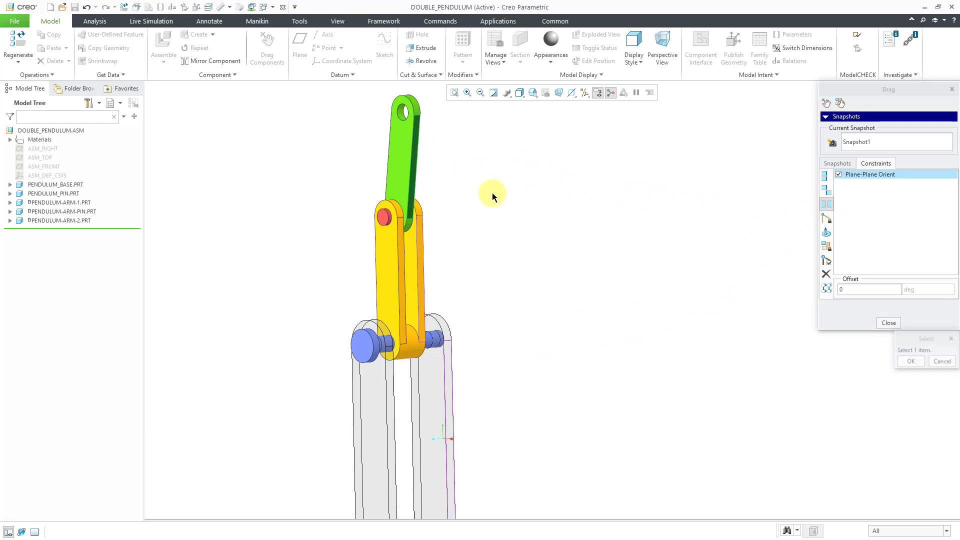
pyautogui.click(450, 383)
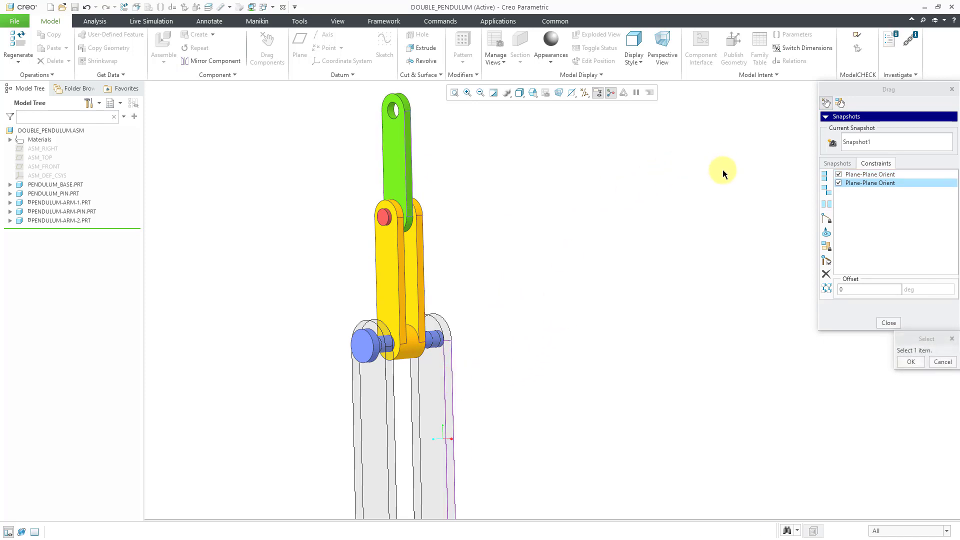
pyautogui.click(832, 144)
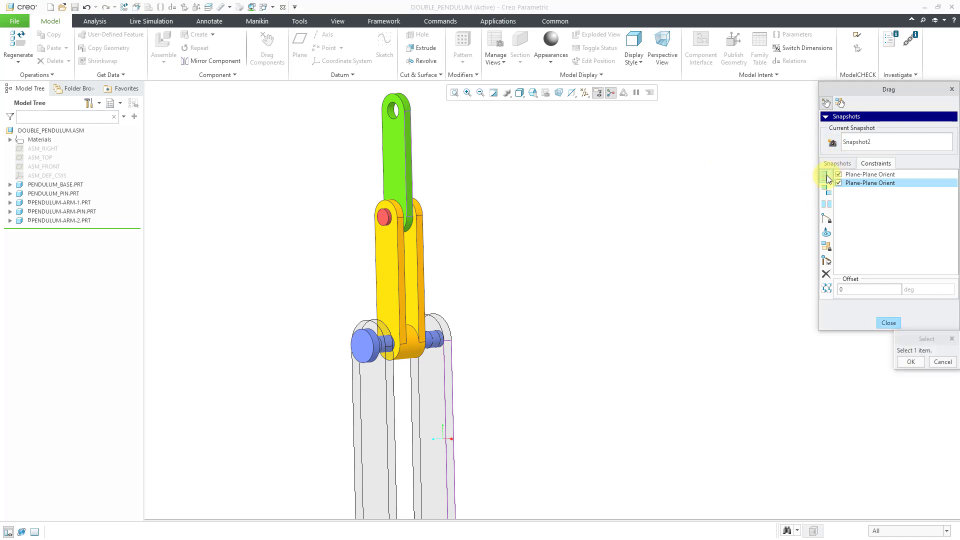
# - Display Snapshot1 and Snapshot2 in turn to compare the arm positions
pyautogui.click(840, 165)
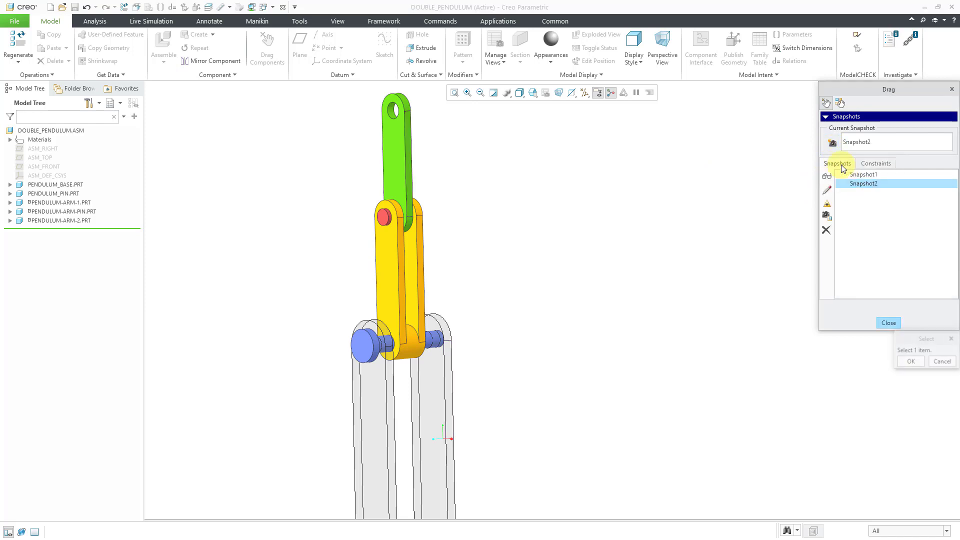
pyautogui.click(861, 176)
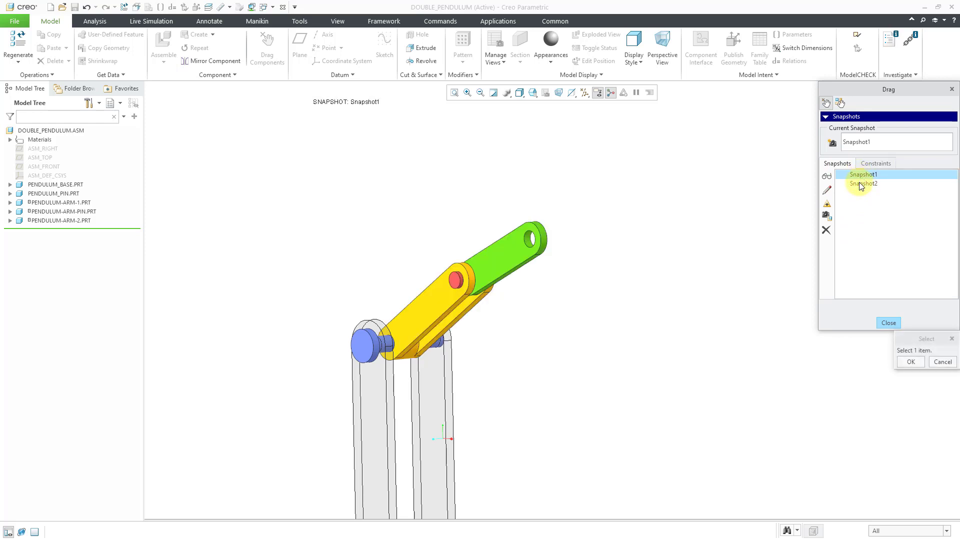
pyautogui.click(860, 184)
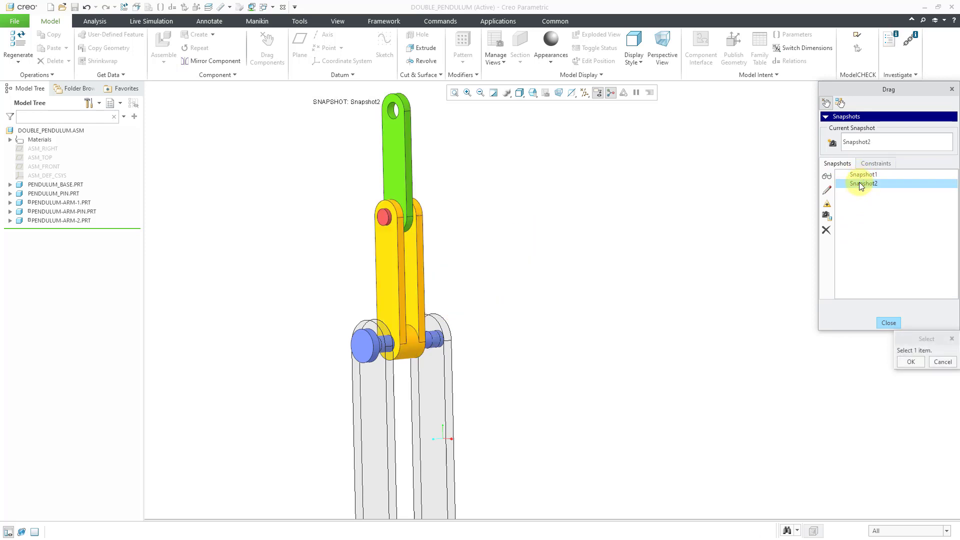
# - Disable both Plane-Plane Orient constraints and capture another snapshot of the upright arms
pyautogui.click(880, 164)
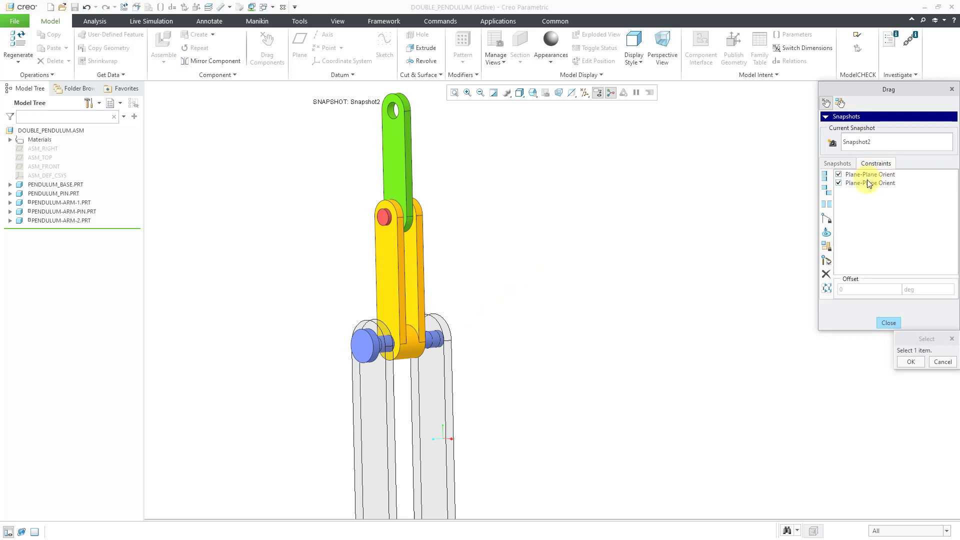
pyautogui.click(839, 174)
pyautogui.click(839, 182)
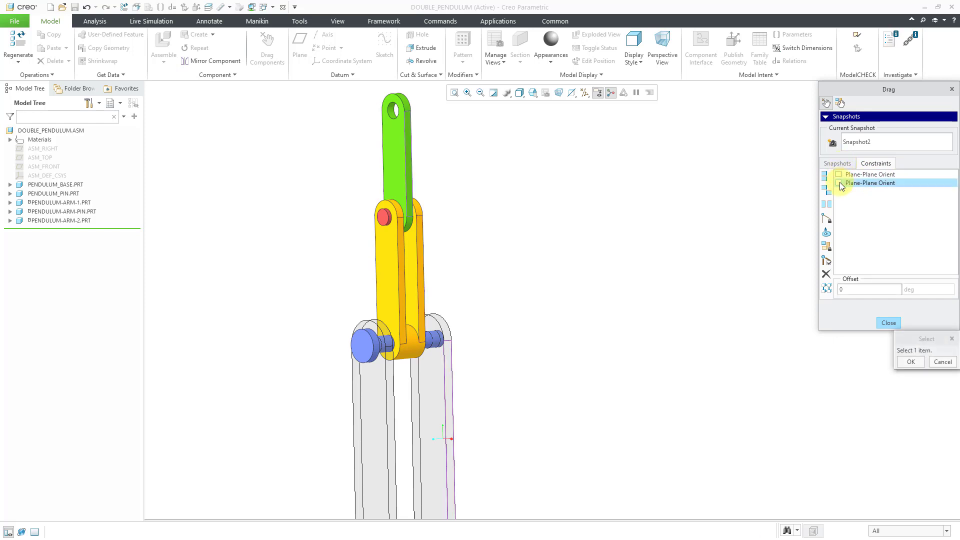
pyautogui.click(833, 145)
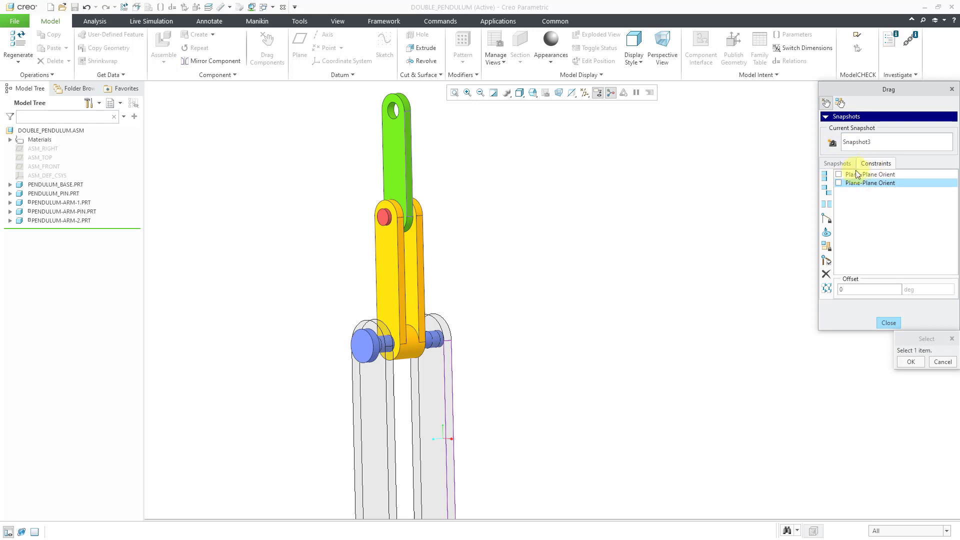
# - Rename the newest snapshot to Vertical and finish dragging components
pyautogui.click(835, 163)
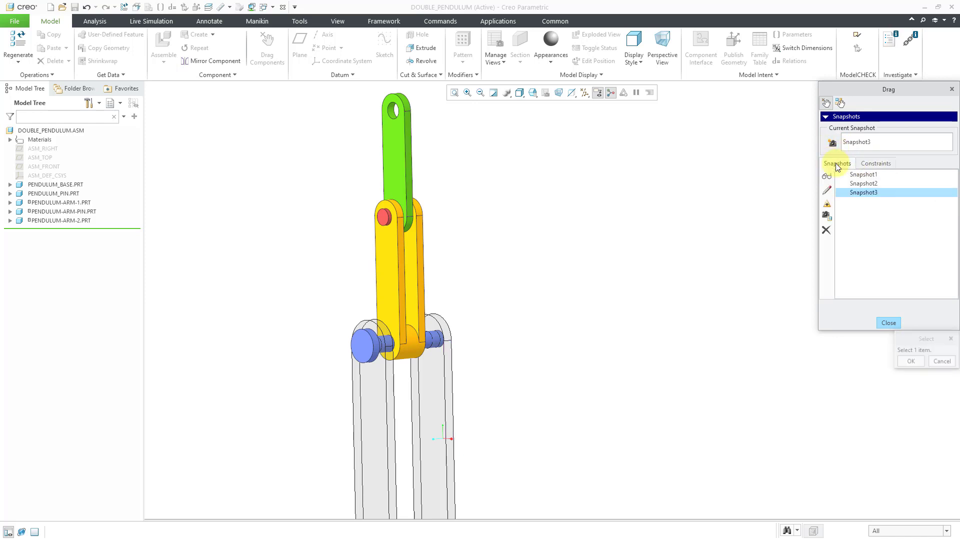
pyautogui.doubleClick(889, 142)
pyautogui.write('Vertic')
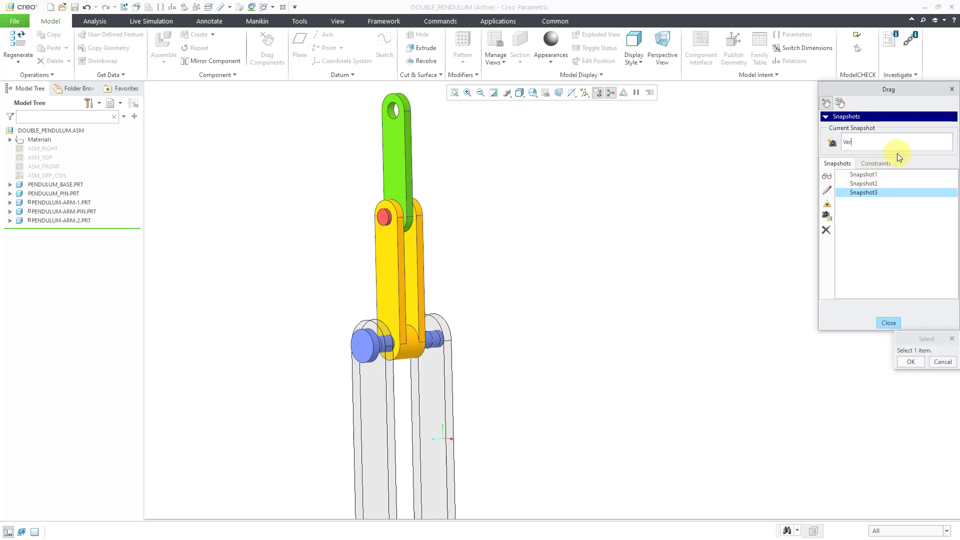
pyautogui.write('al')
pyautogui.press('Return')
pyautogui.click(888, 322)
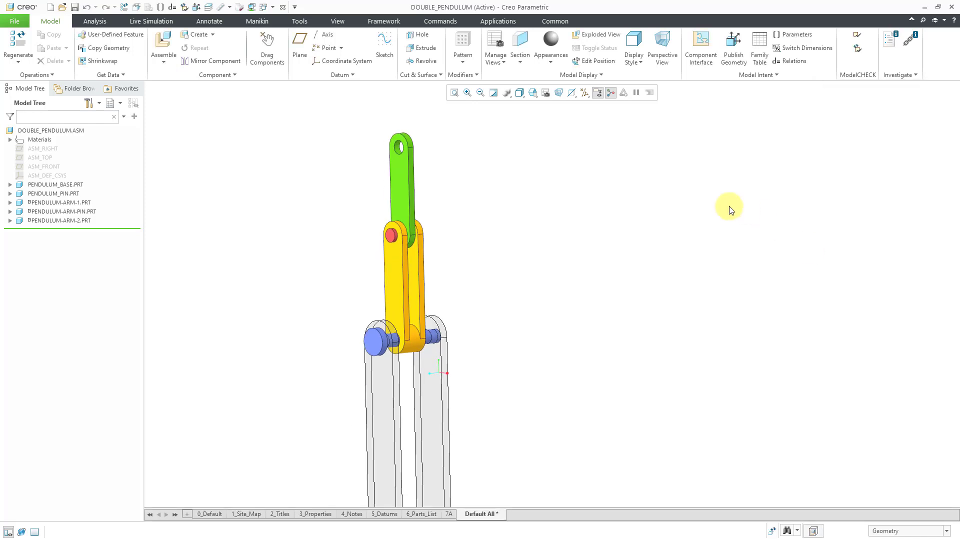
# - Return the pendulum to the position stored in Snapshot1
pyautogui.scroll(-2, 605, 160)
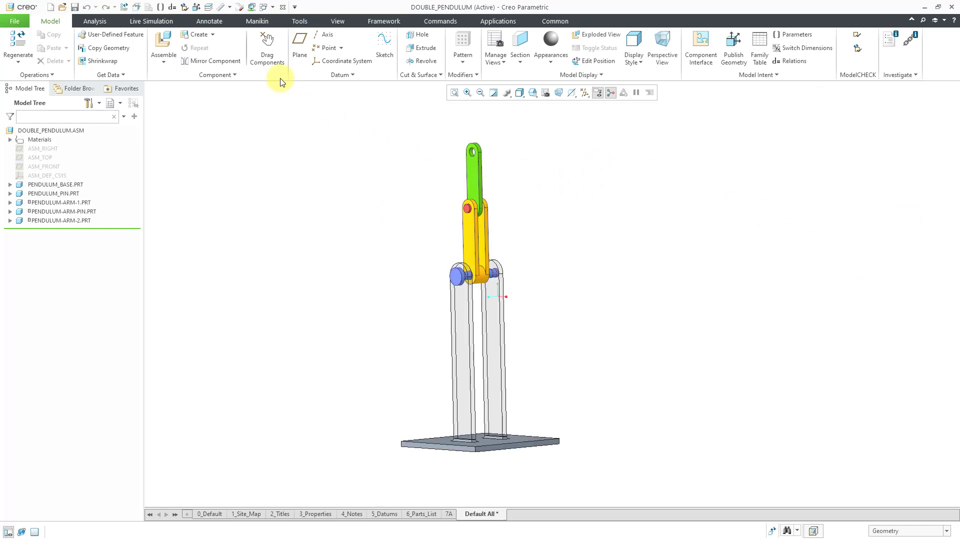
pyautogui.click(267, 50)
pyautogui.click(871, 176)
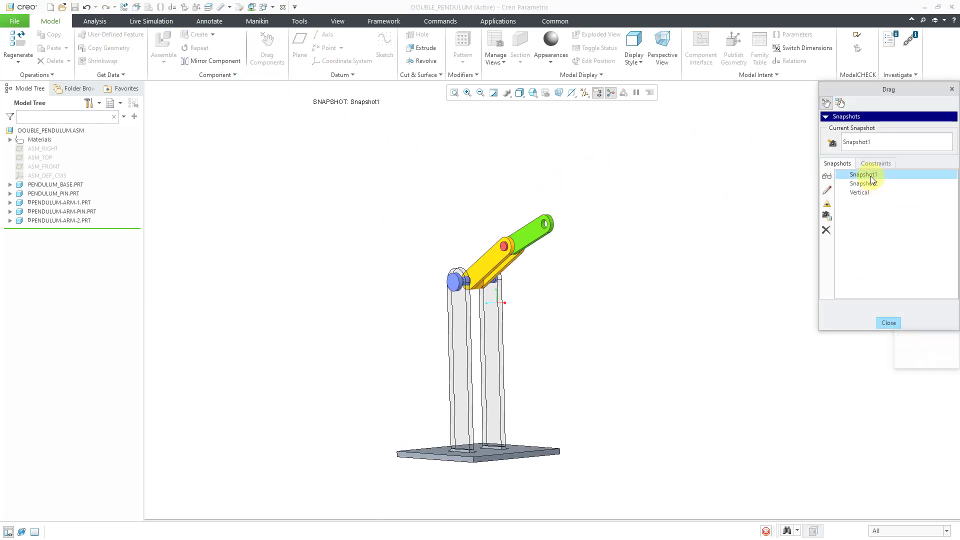
pyautogui.click(894, 327)
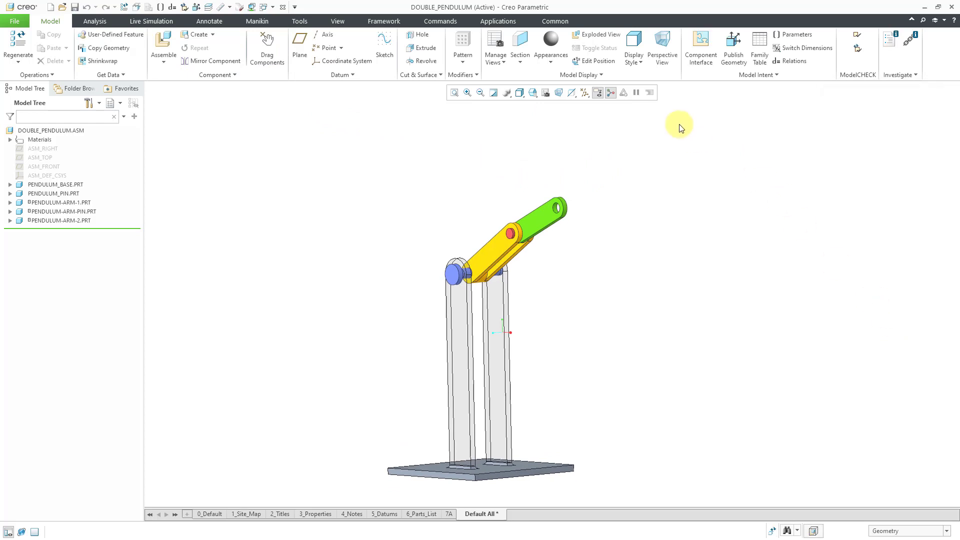
# - Switch the assembly to the Mechanism environment and accept the default gravity magnitude and direction
pyautogui.click(497, 22)
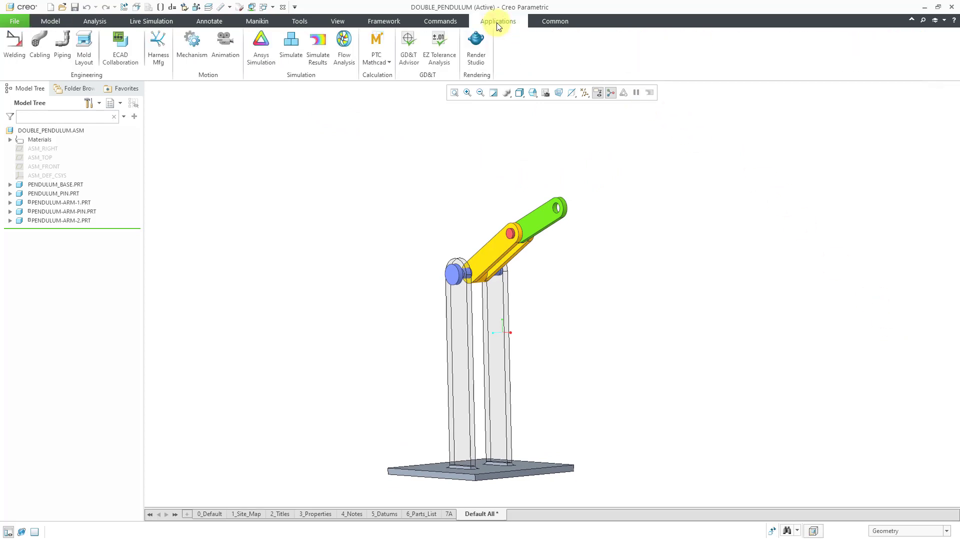
pyautogui.click(188, 55)
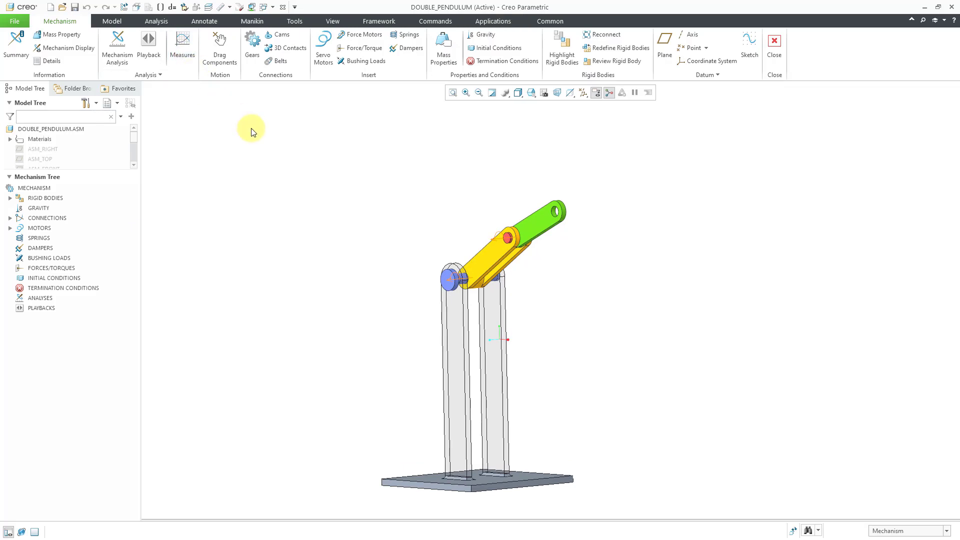
pyautogui.click(481, 36)
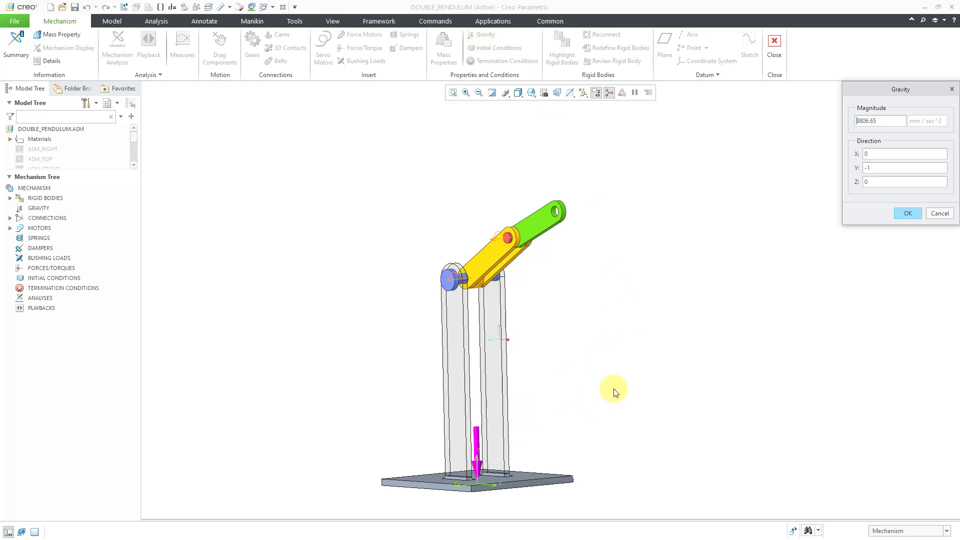
pyautogui.moveTo(598, 338); pyautogui.dragTo(600, 353, button='middle')
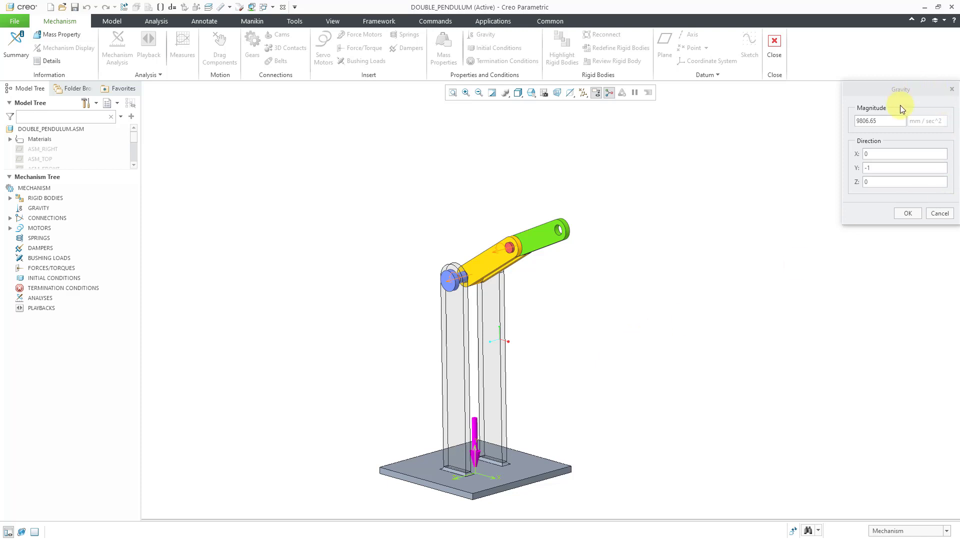
pyautogui.click(908, 214)
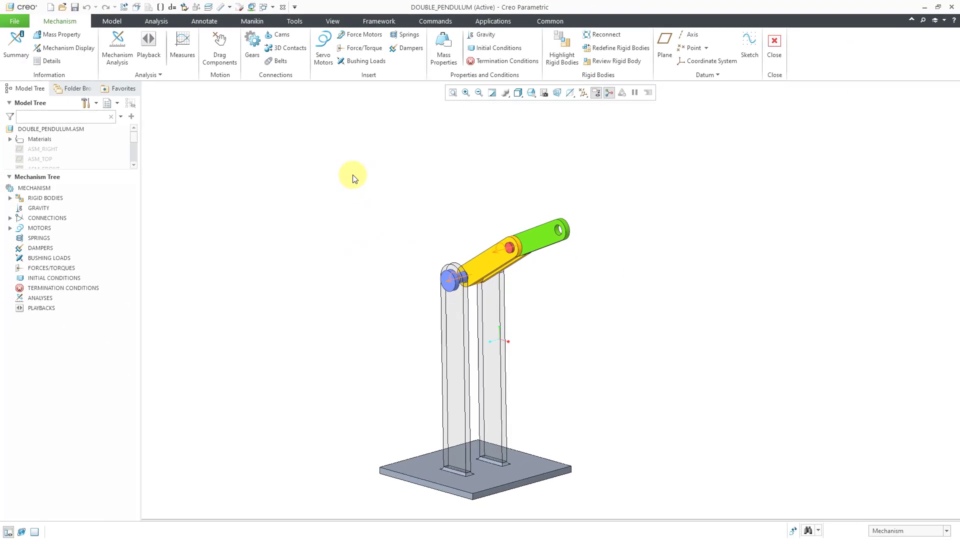
# - Create an initial condition named IC-Vertical that uses the Vertical snapshot
pyautogui.click(510, 50)
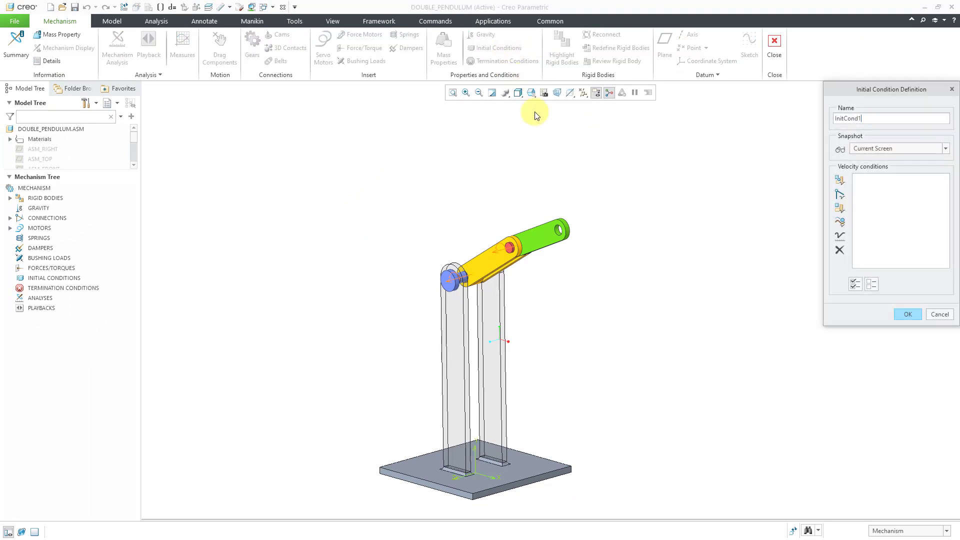
pyautogui.doubleClick(890, 116)
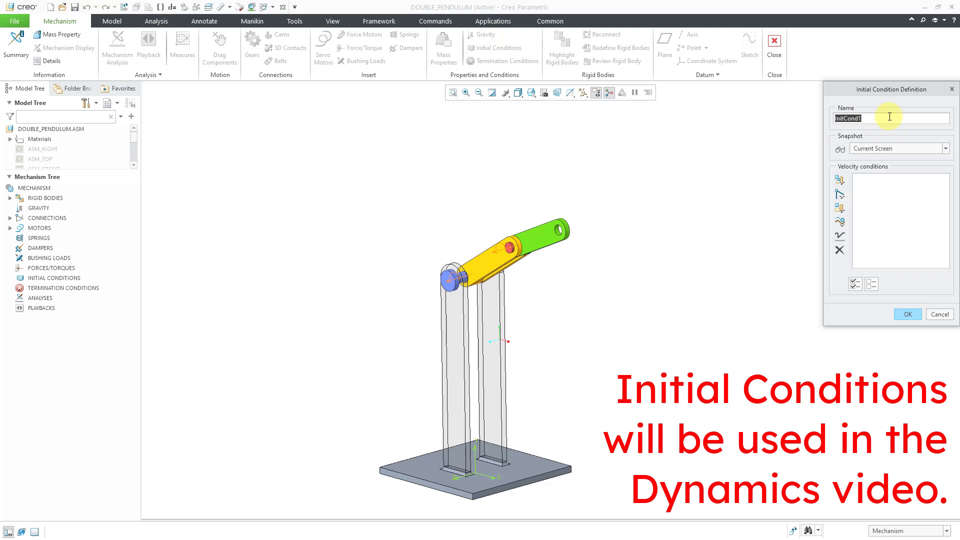
pyautogui.write('IC-Vertical')
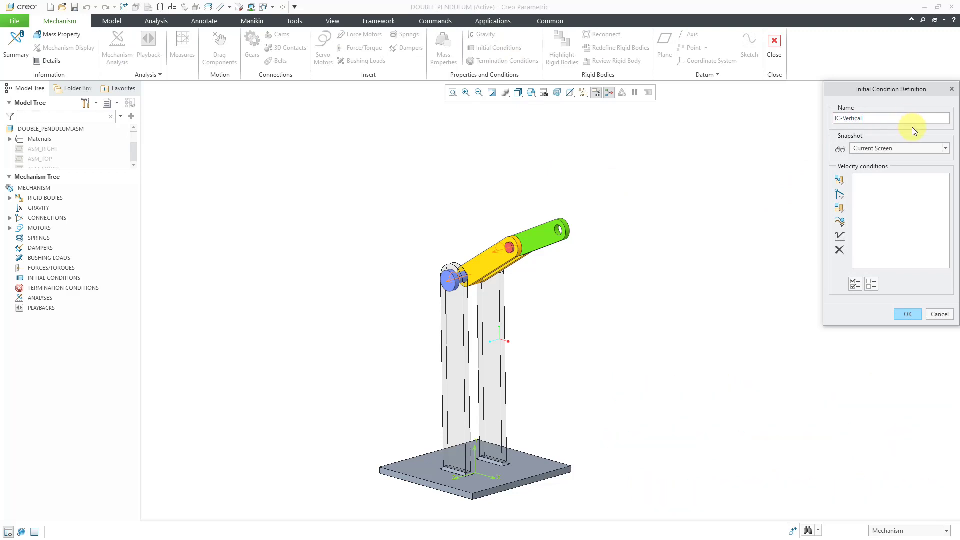
pyautogui.click(891, 149)
pyautogui.click(884, 184)
pyautogui.click(908, 316)
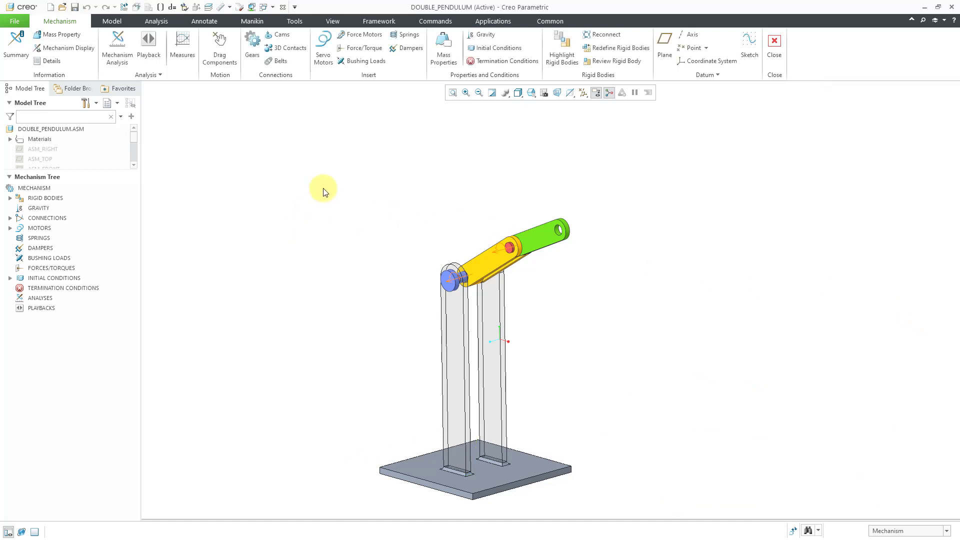
# - Create another initial condition that uses Snapshot1, keeping the default name
pyautogui.click(495, 48)
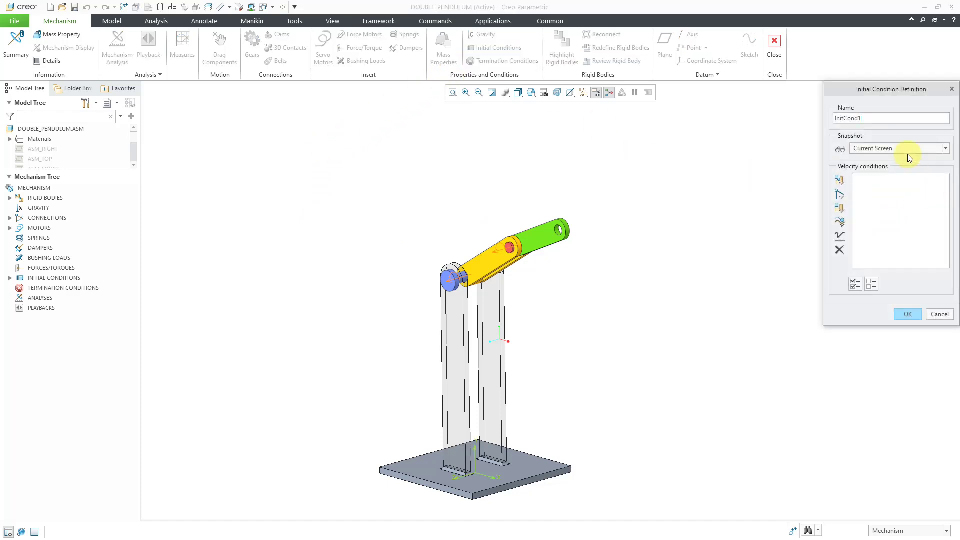
pyautogui.click(904, 148)
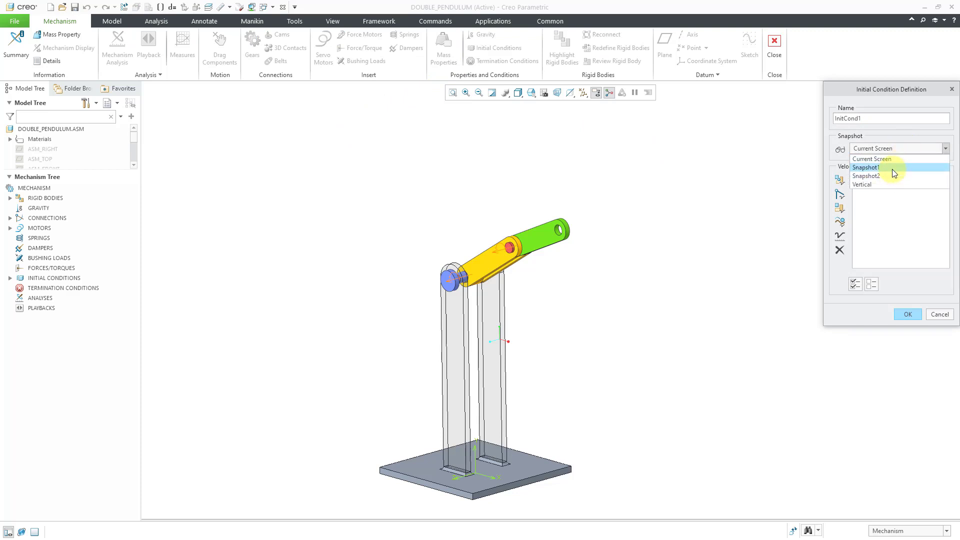
pyautogui.click(892, 168)
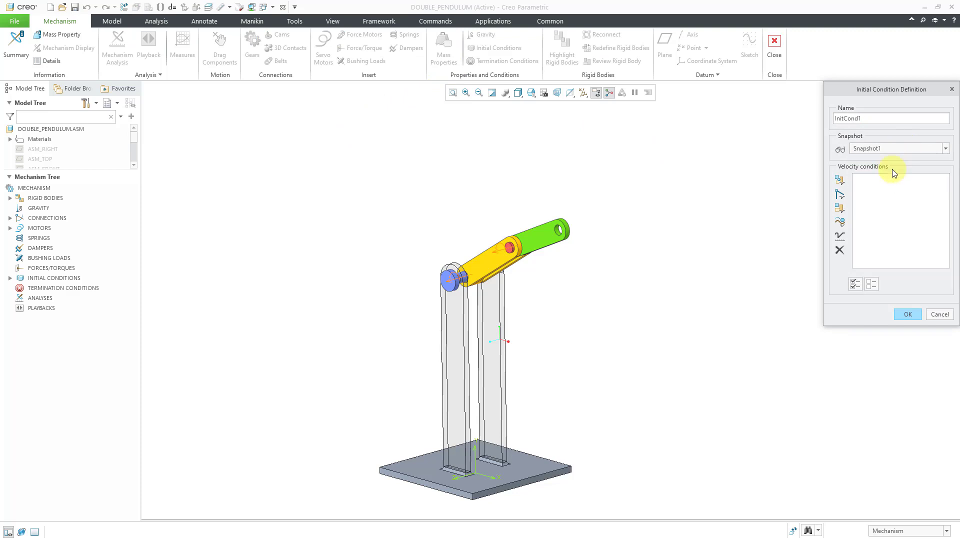
pyautogui.click(909, 314)
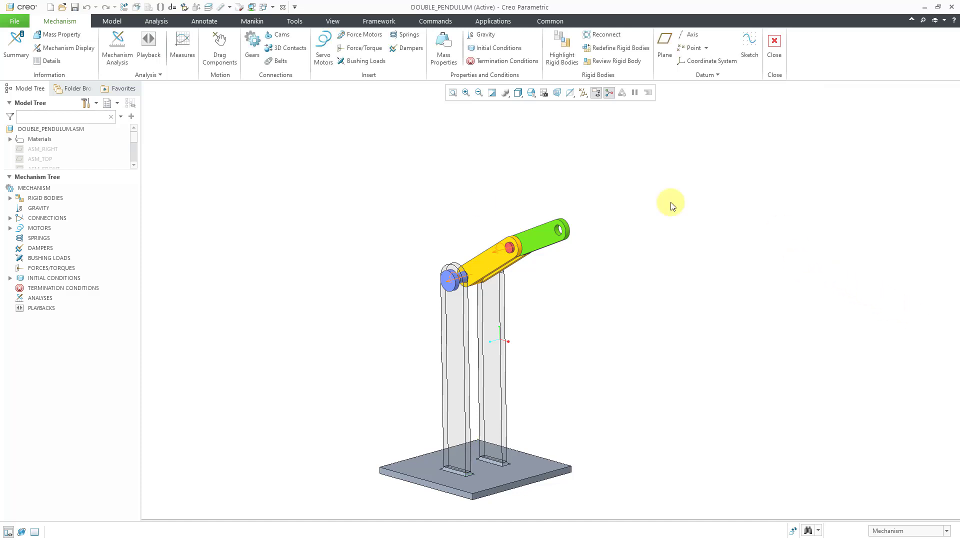
# - Start a new mechanism analysis named Static-Pendulum' and set its type to Static
pyautogui.click(46, 302)
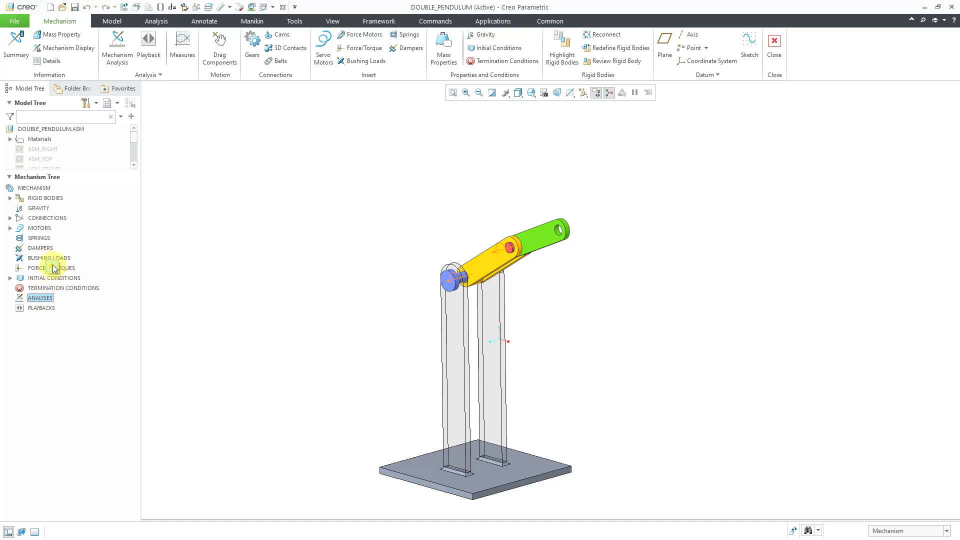
pyautogui.click(125, 54)
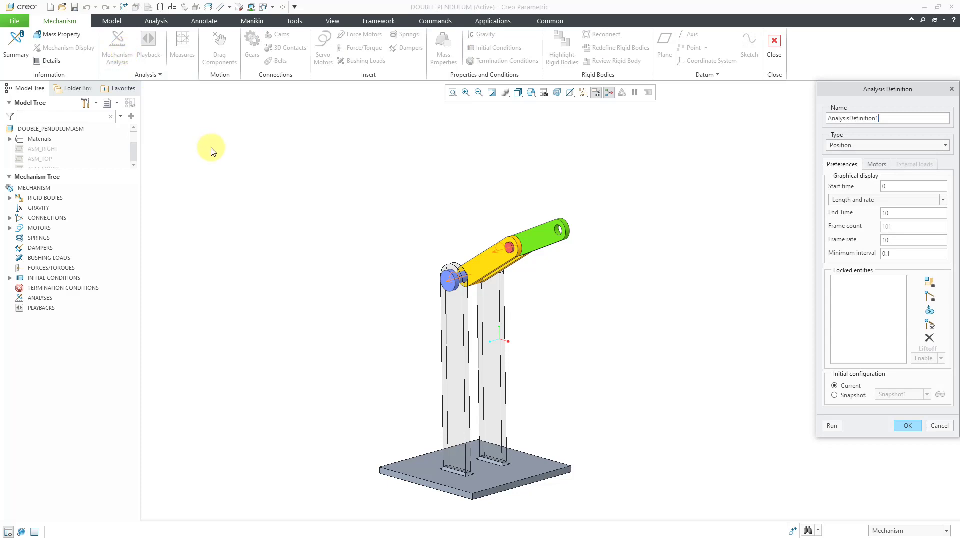
pyautogui.moveTo(898, 118); pyautogui.dragTo(742, 118)
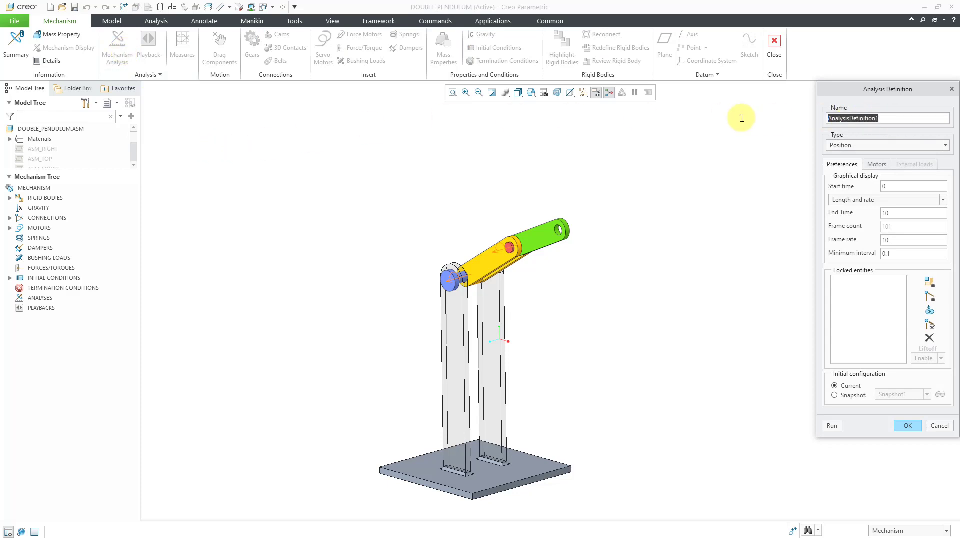
pyautogui.write('Static-Pendulum')
pyautogui.click(871, 149)
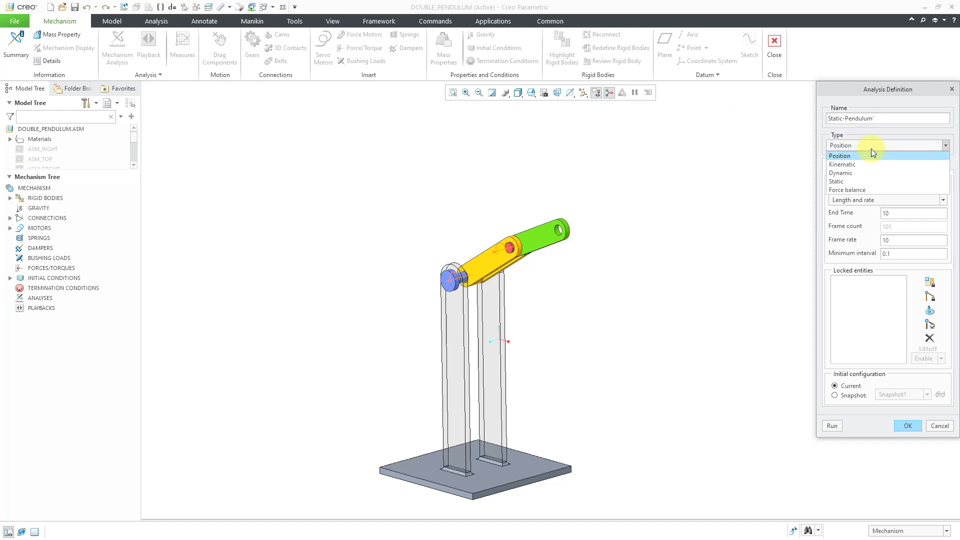
pyautogui.click(854, 181)
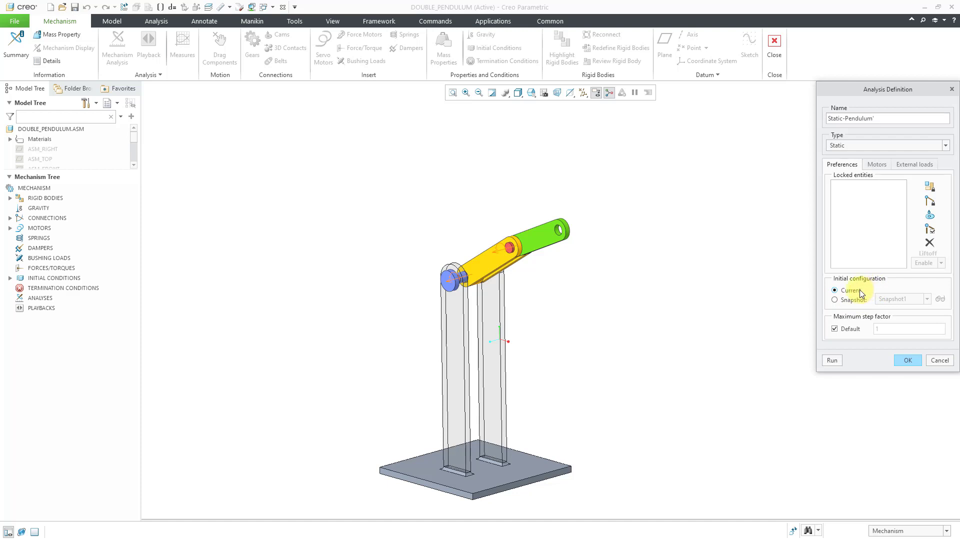
# - Use Snapshot1 as the static analysis's initial configuration and run it with gravity enabled, closing the progress chart at the end
pyautogui.click(835, 300)
pyautogui.click(877, 165)
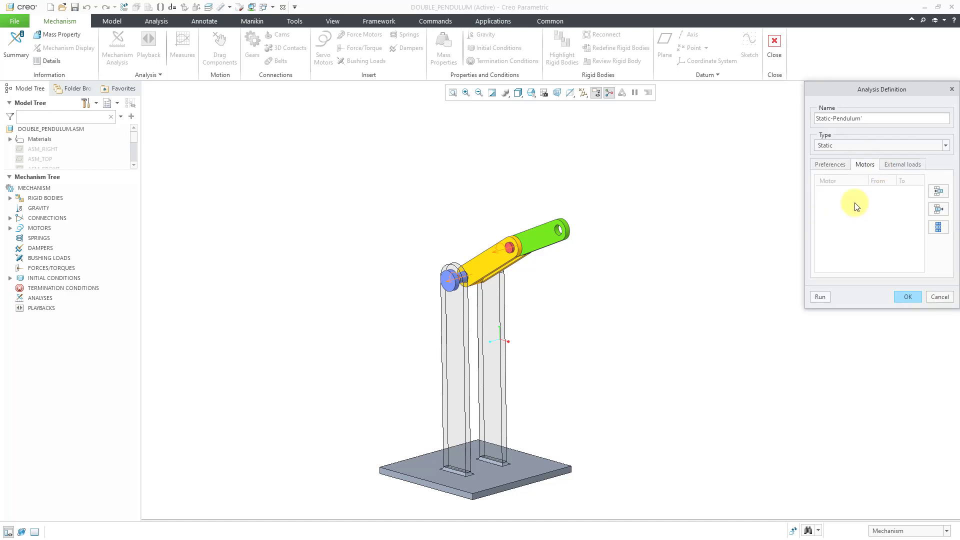
pyautogui.click(899, 164)
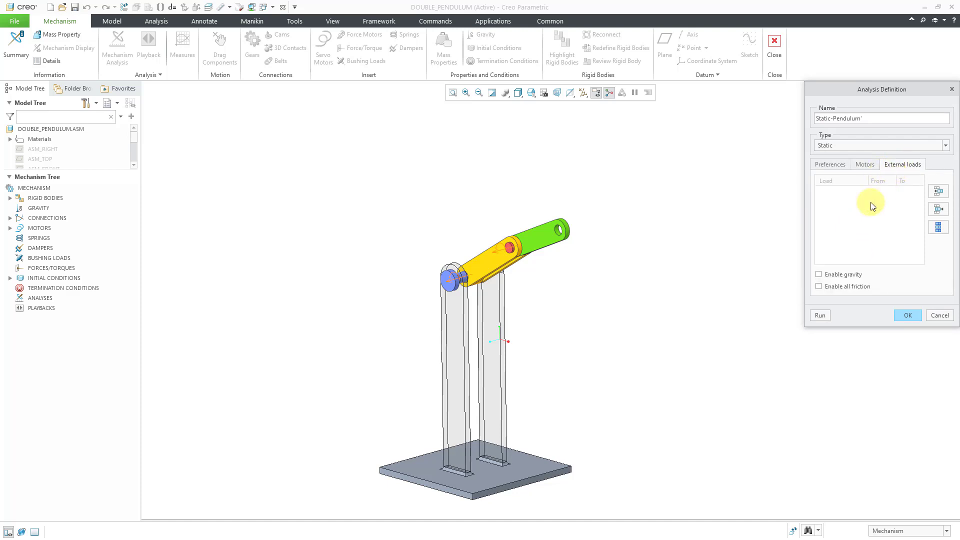
pyautogui.click(819, 274)
pyautogui.click(821, 316)
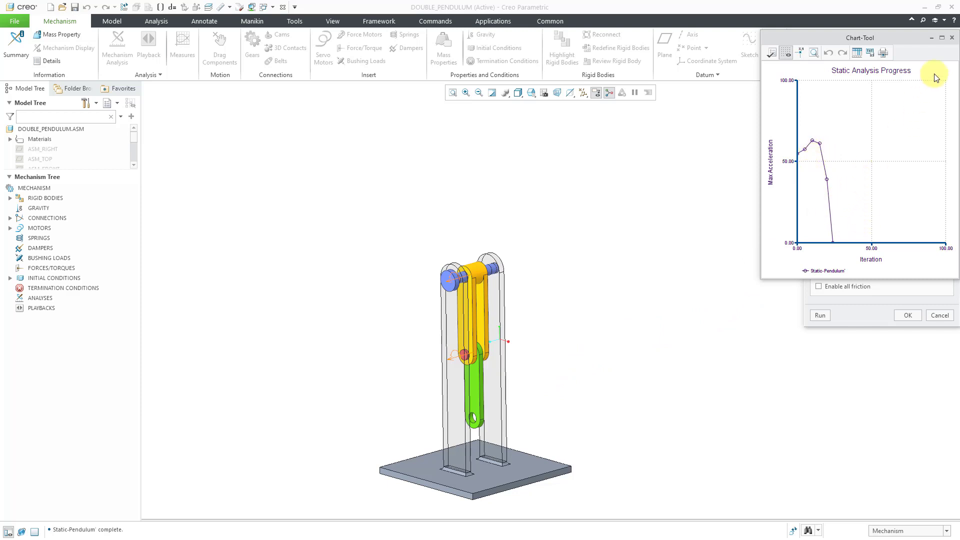
pyautogui.click(952, 38)
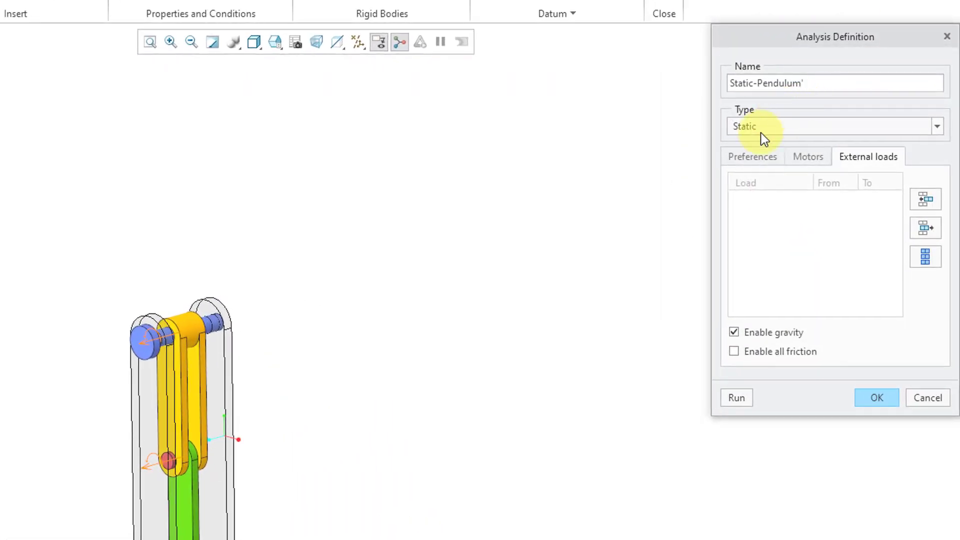
# - Set the maximum step factor to 0.05 and rerun the static analysis from Snapshot1, overwriting the earlier result set
pyautogui.click(761, 157)
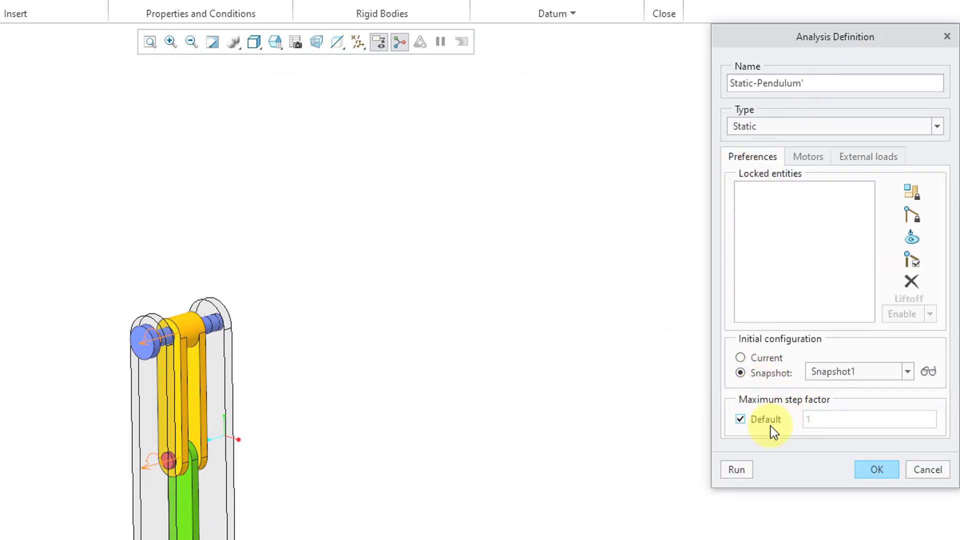
pyautogui.click(741, 422)
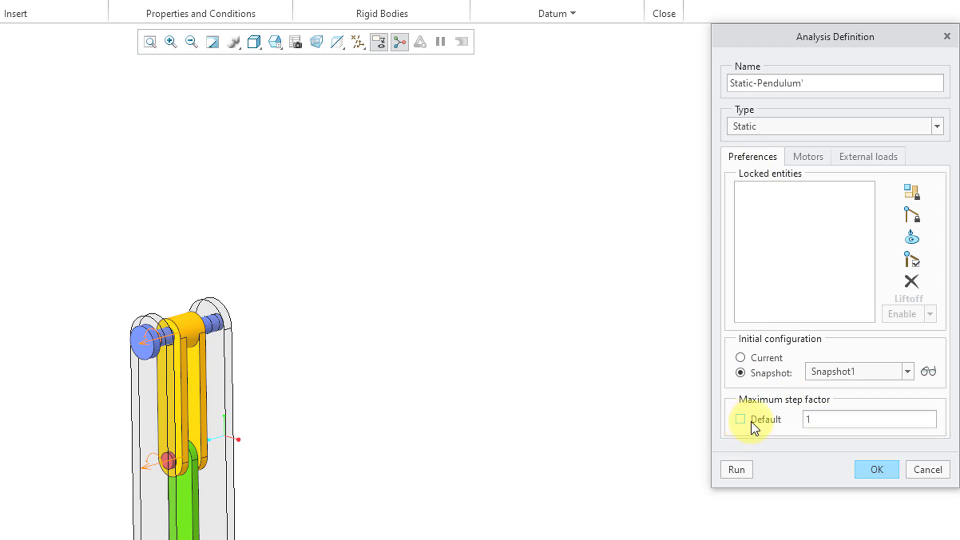
pyautogui.doubleClick(828, 419)
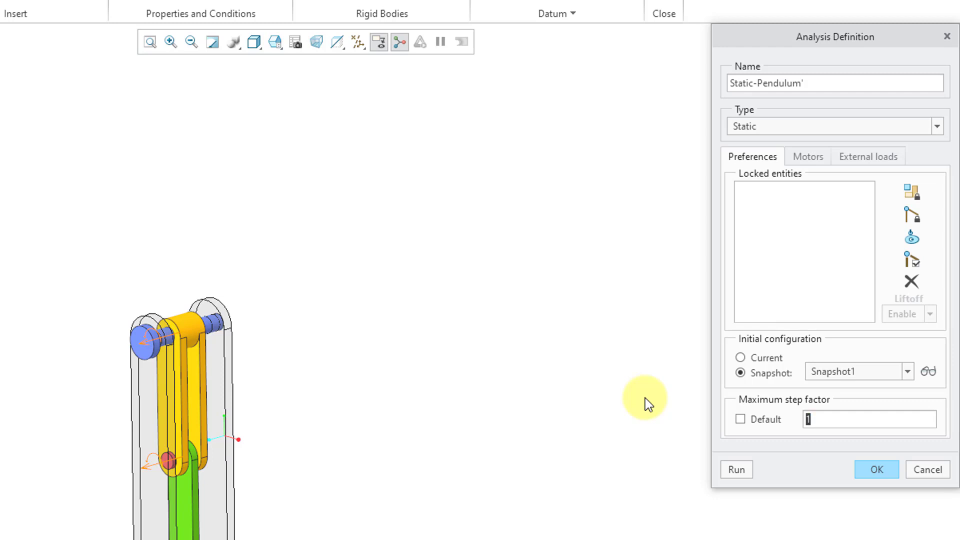
pyautogui.write('.05')
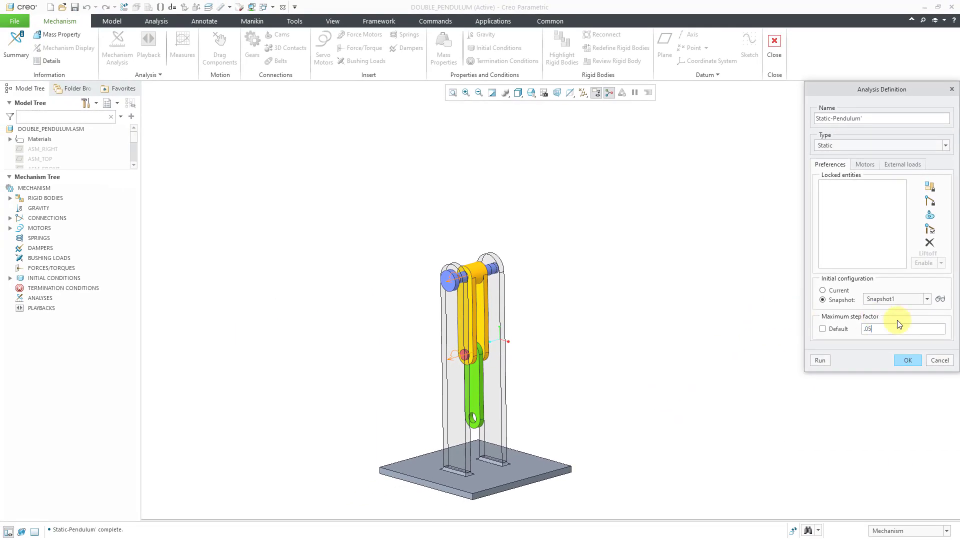
pyautogui.click(941, 300)
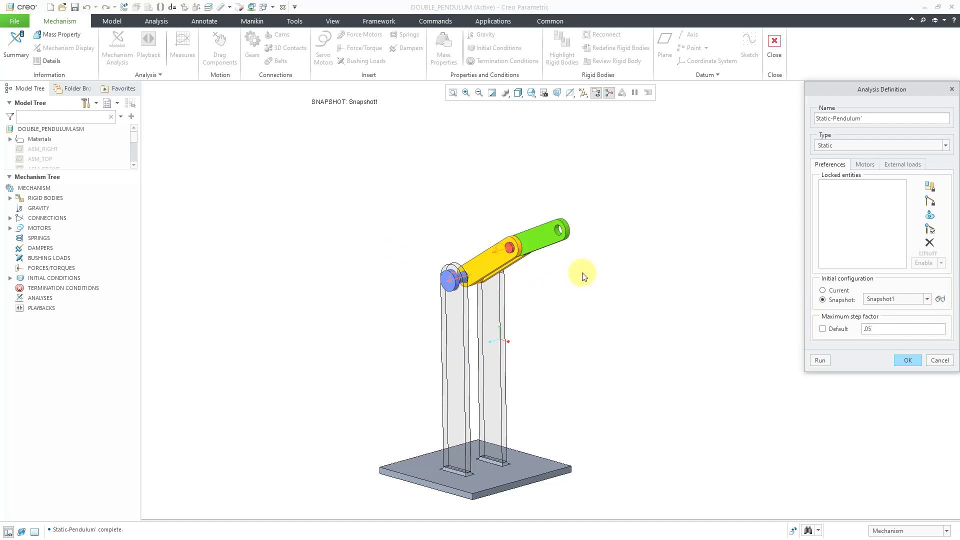
pyautogui.click(821, 359)
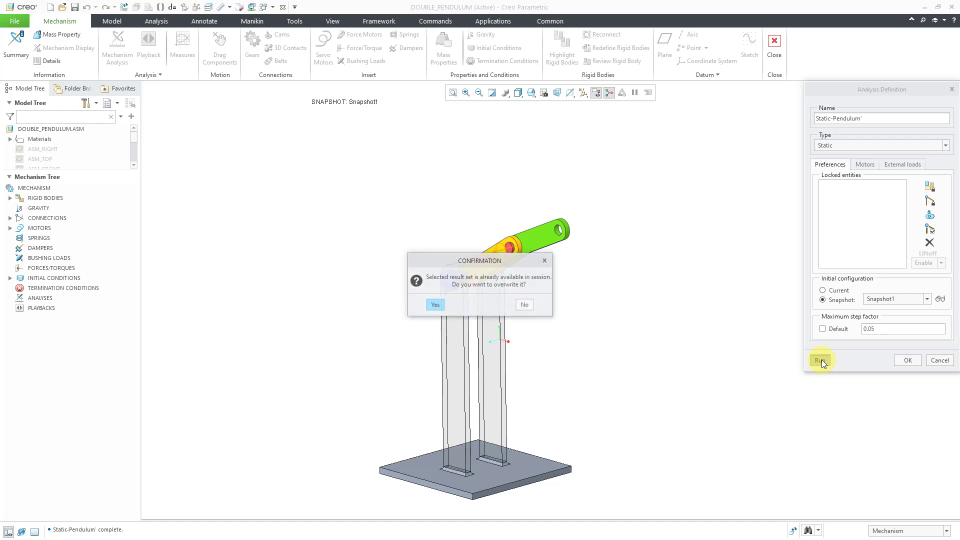
pyautogui.click(434, 306)
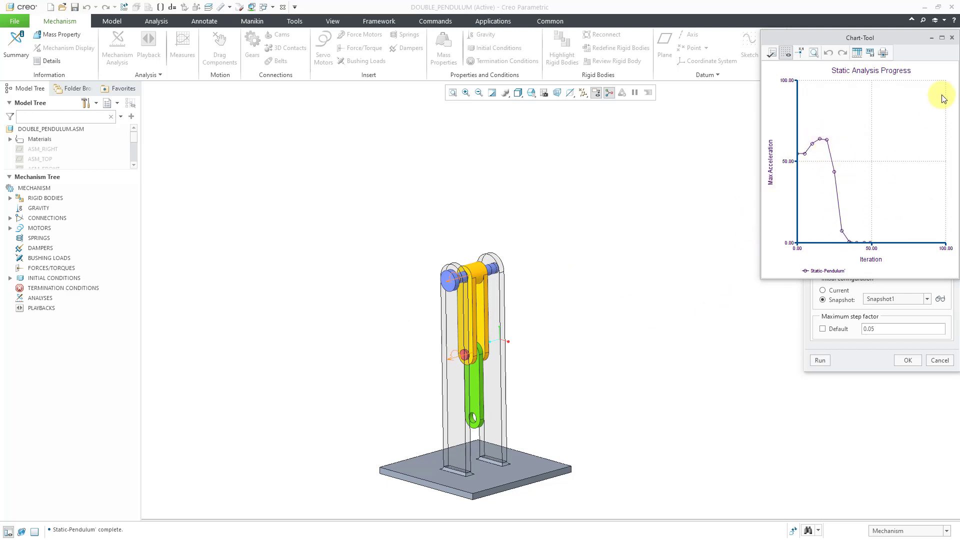
pyautogui.click(952, 38)
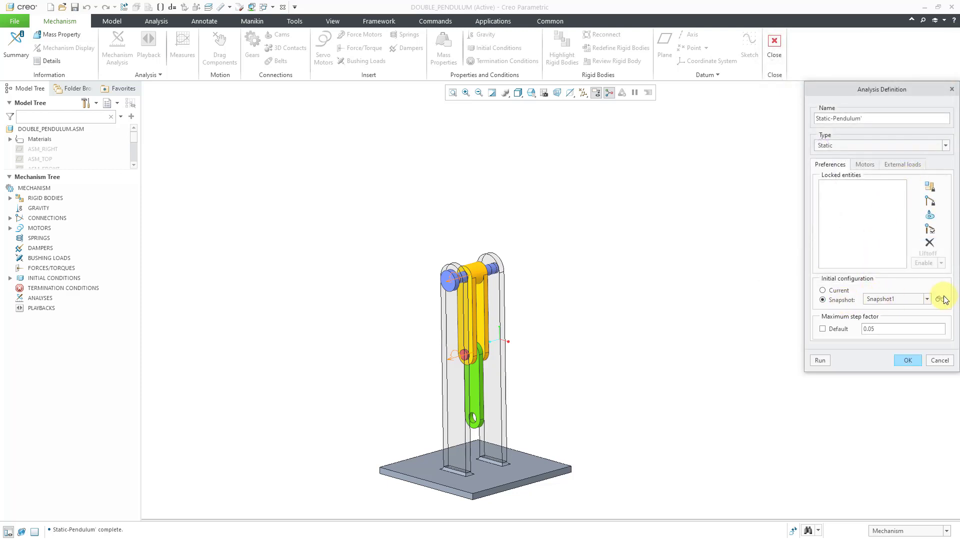
# - Rerun the static analysis from the Vertical snapshot, overwriting the existing results, and accept the analysis definition
pyautogui.click(927, 299)
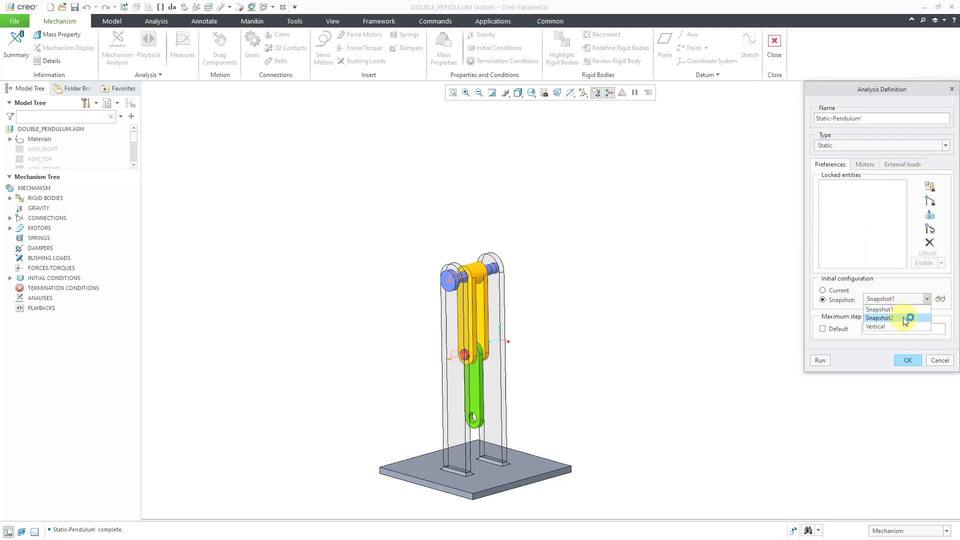
pyautogui.click(899, 326)
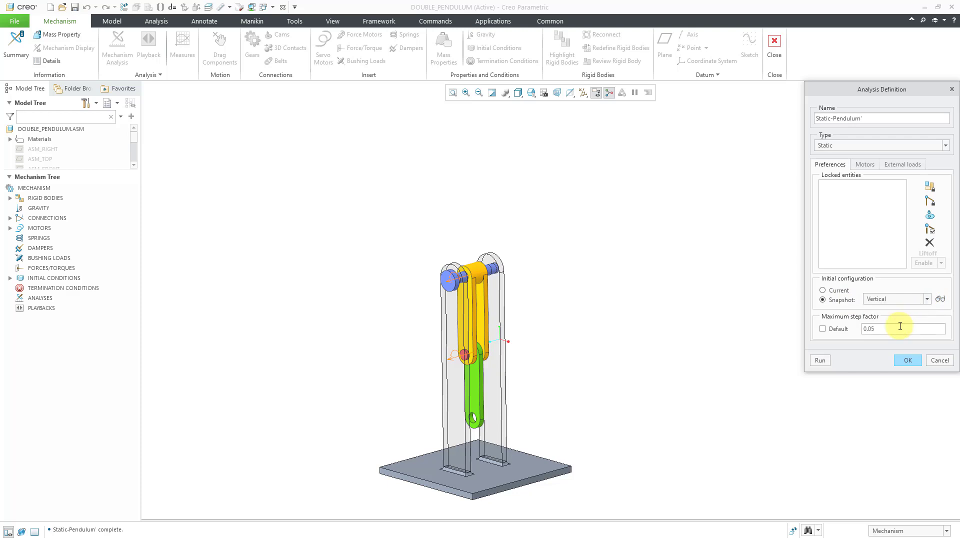
pyautogui.click(940, 300)
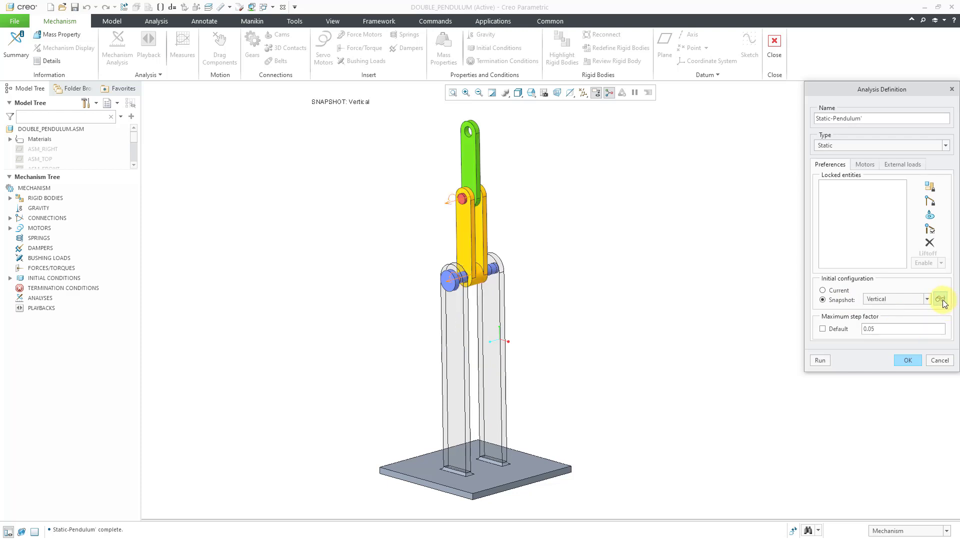
pyautogui.click(820, 360)
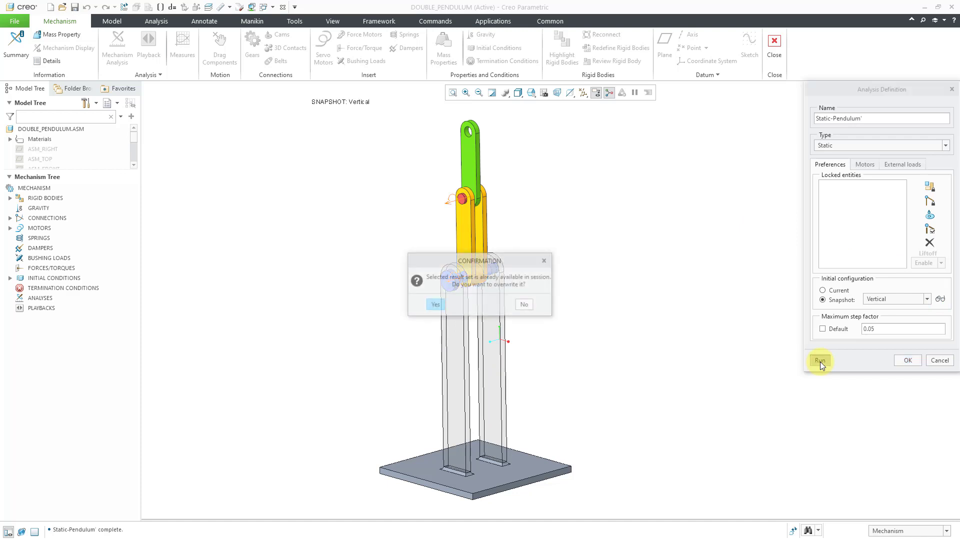
pyautogui.click(435, 305)
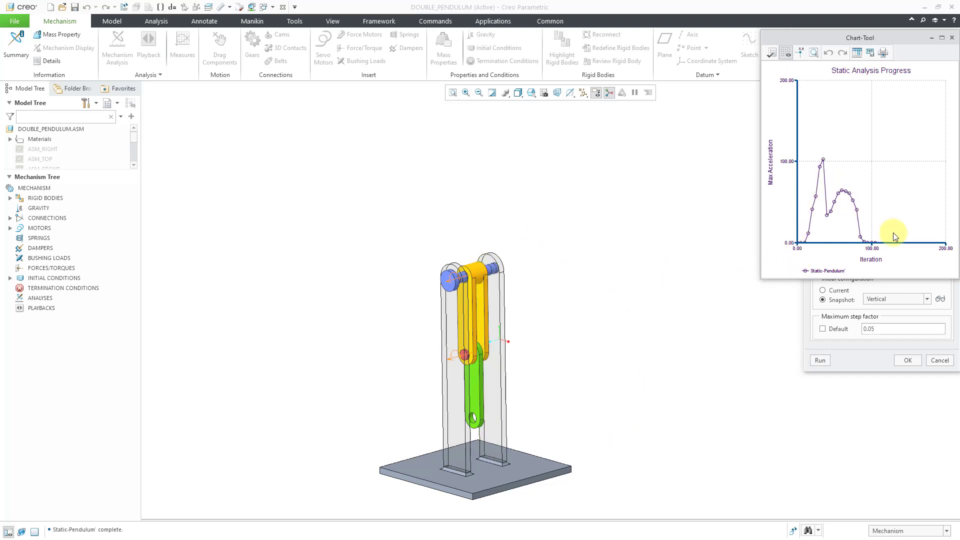
pyautogui.click(952, 38)
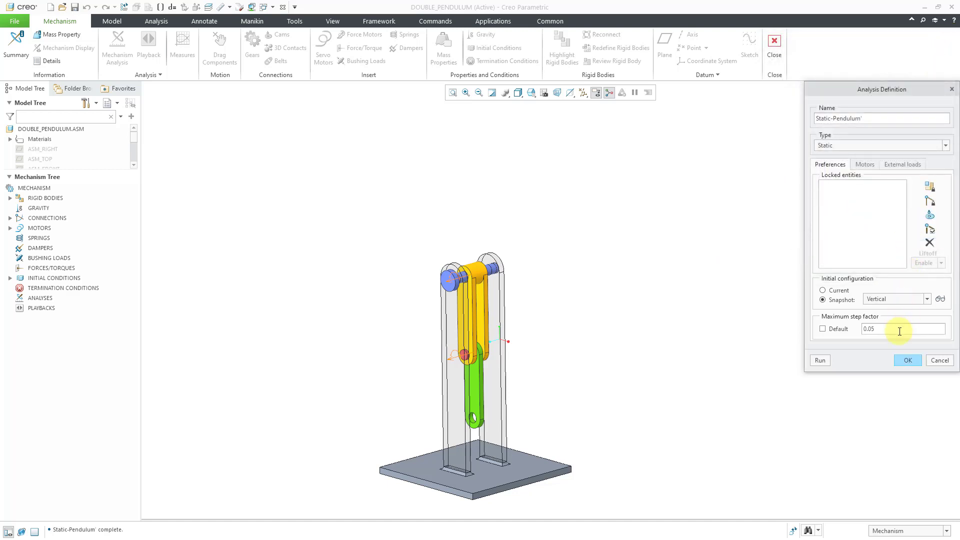
pyautogui.click(908, 361)
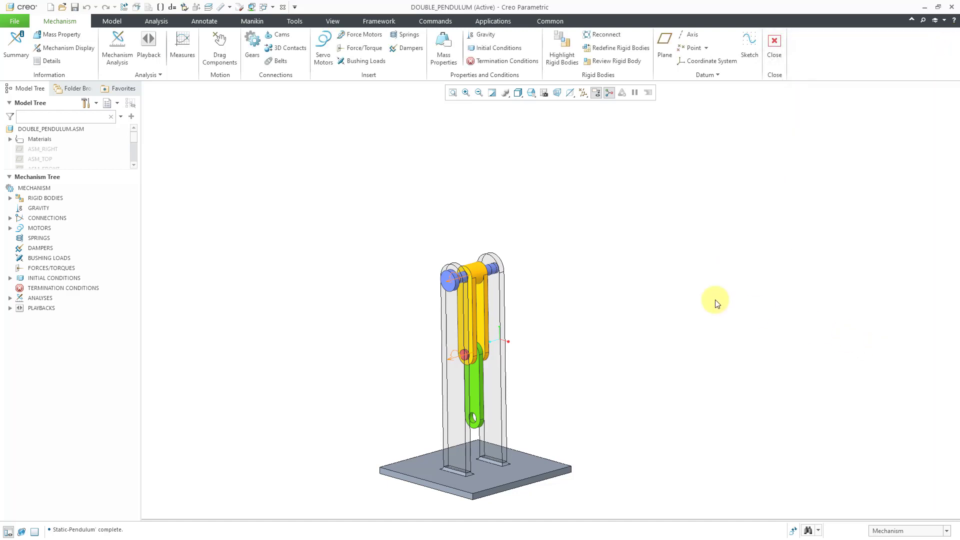
# - Drag the green link upward so both pendulum links sit above the support pivot in a bent pose, and finish dragging components
pyautogui.click(220, 47)
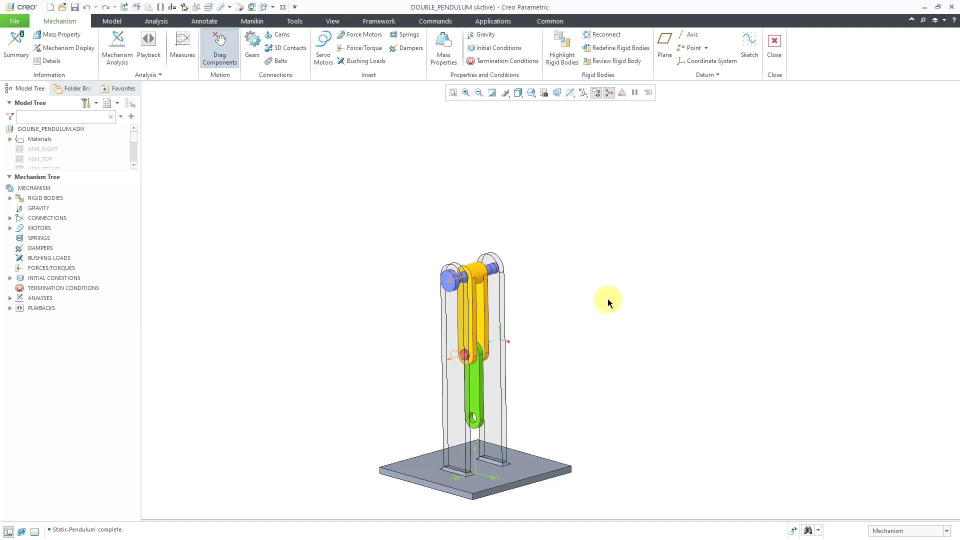
pyautogui.click(482, 415)
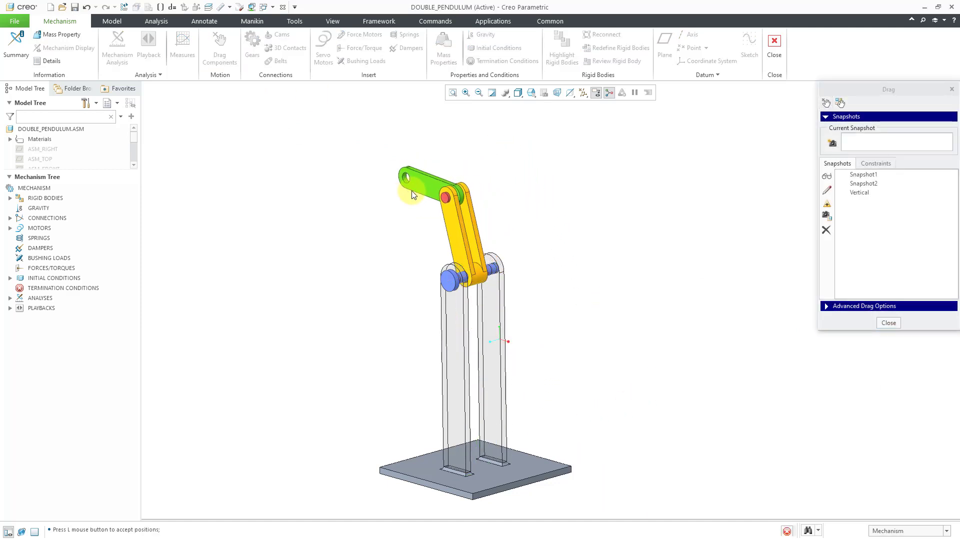
pyautogui.click(412, 190)
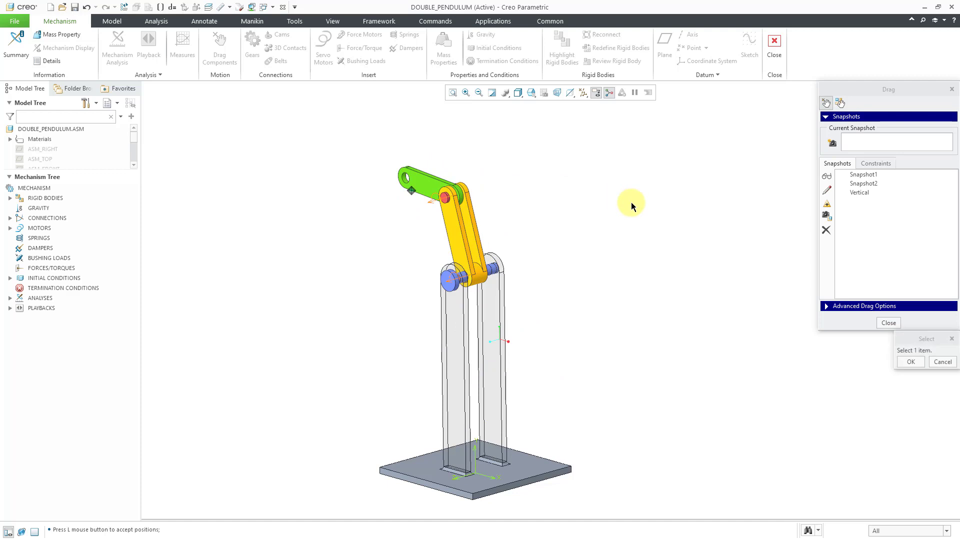
pyautogui.click(889, 323)
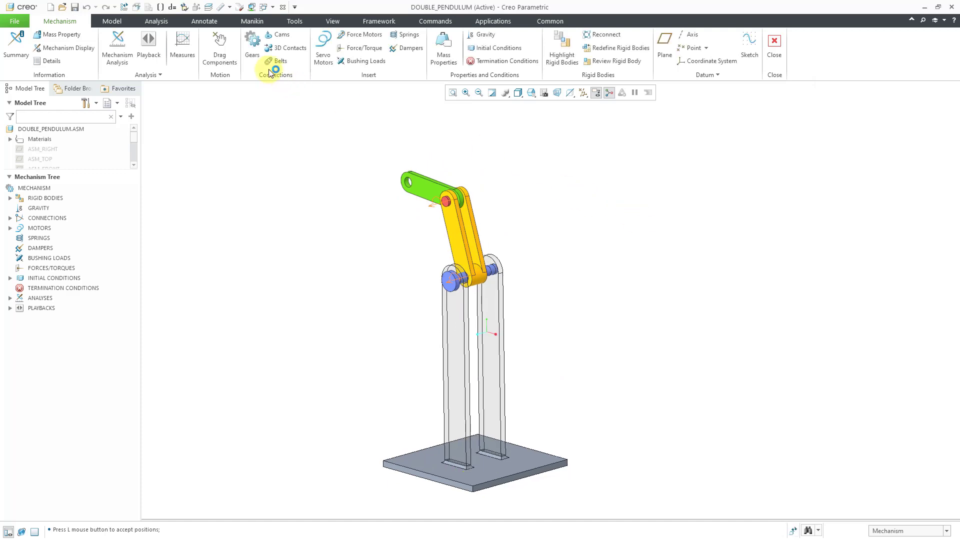
# - Edit the Static-Pendulum' analysis to start from the current configuration and rerun it, overwriting the existing result set
pyautogui.click(10, 298)
pyautogui.click(42, 309)
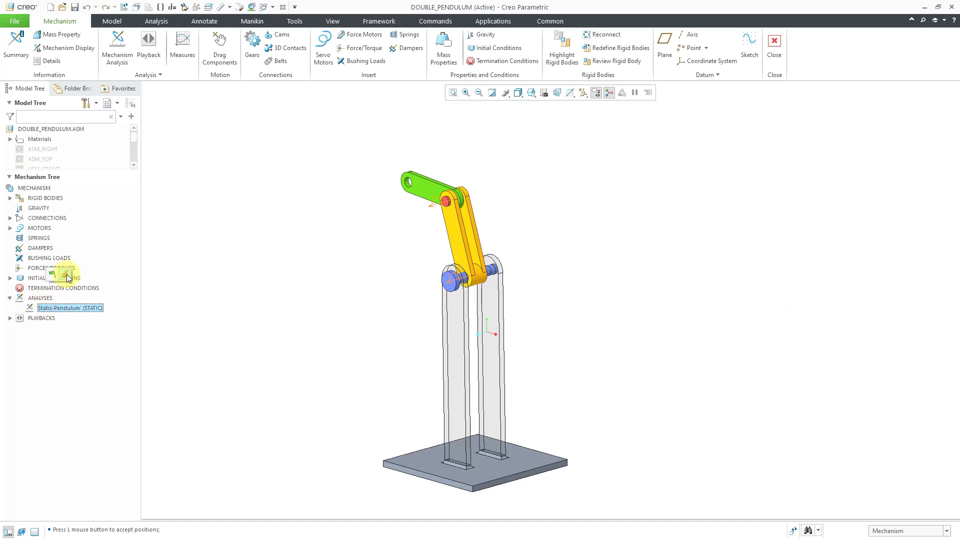
pyautogui.click(66, 274)
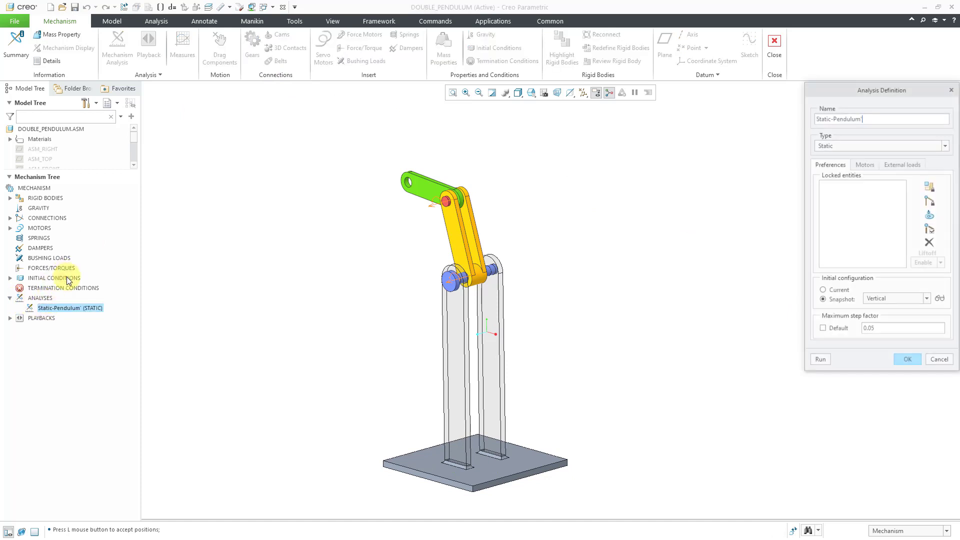
pyautogui.click(837, 291)
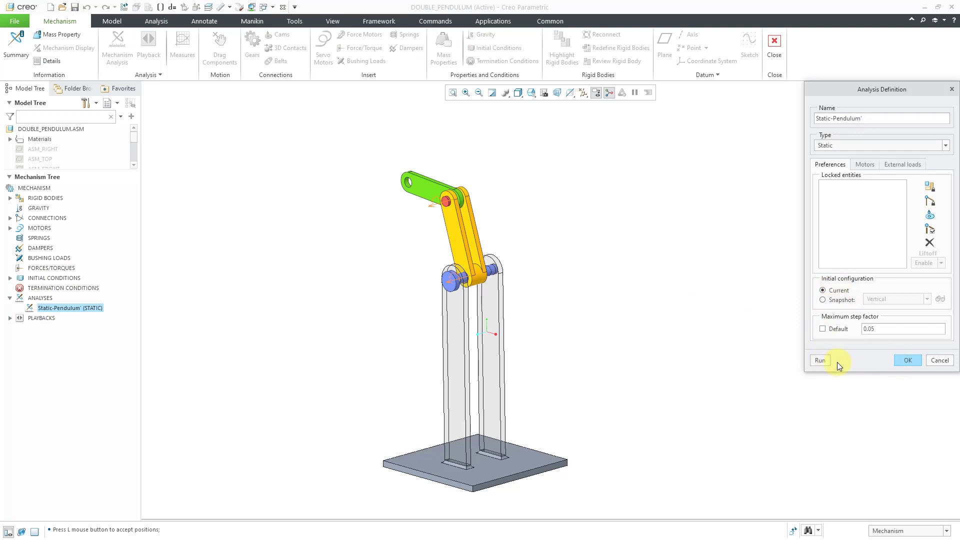
pyautogui.click(821, 360)
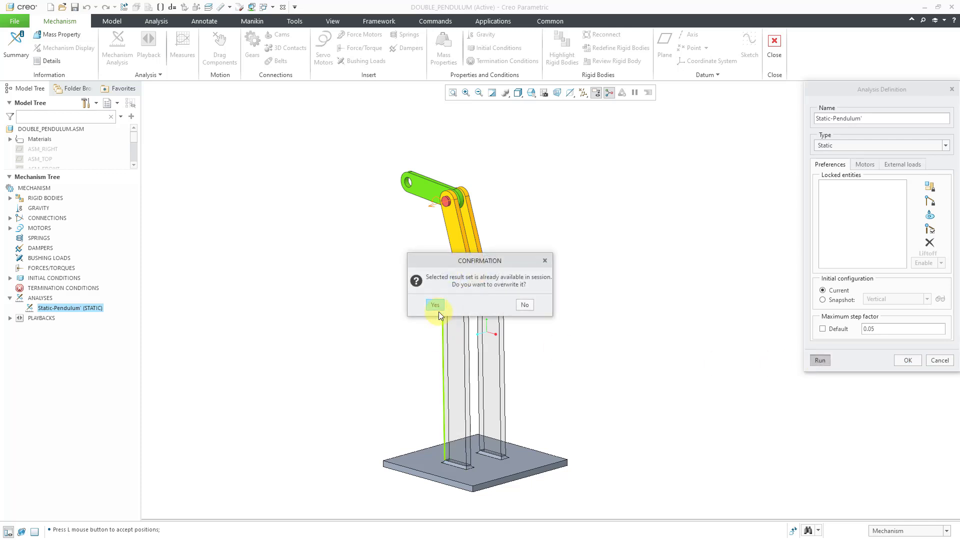
pyautogui.click(435, 304)
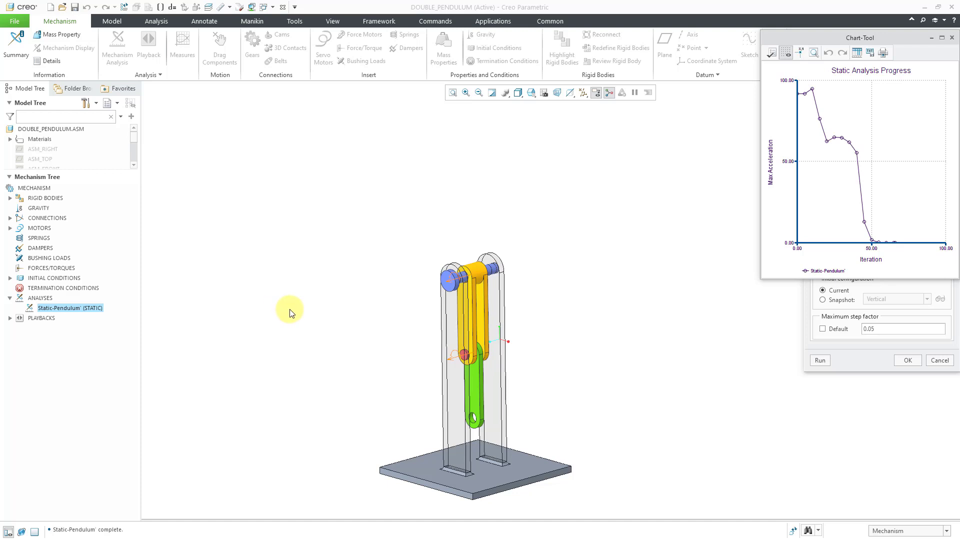
pyautogui.keyDown('shift'); pyautogui.moveTo(385, 322); pyautogui.dragTo(398, 245, button='middle'); pyautogui.keyUp('shift')
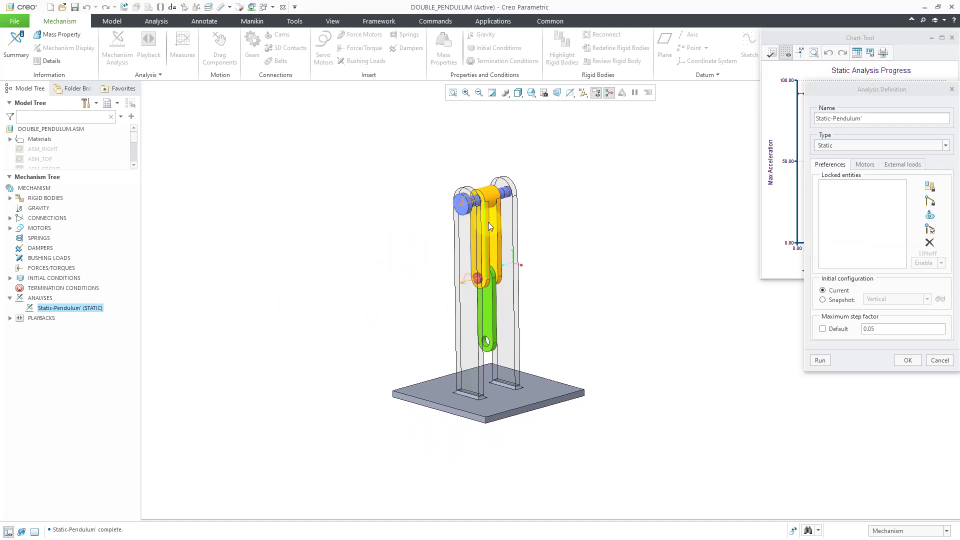
pyautogui.keyDown('ctrl'); pyautogui.moveTo(488, 222); pyautogui.dragTo(486, 302, button='middle'); pyautogui.keyUp('ctrl')
pyautogui.keyDown('shift'); pyautogui.moveTo(500, 309); pyautogui.dragTo(500, 304, button='middle'); pyautogui.keyUp('shift')
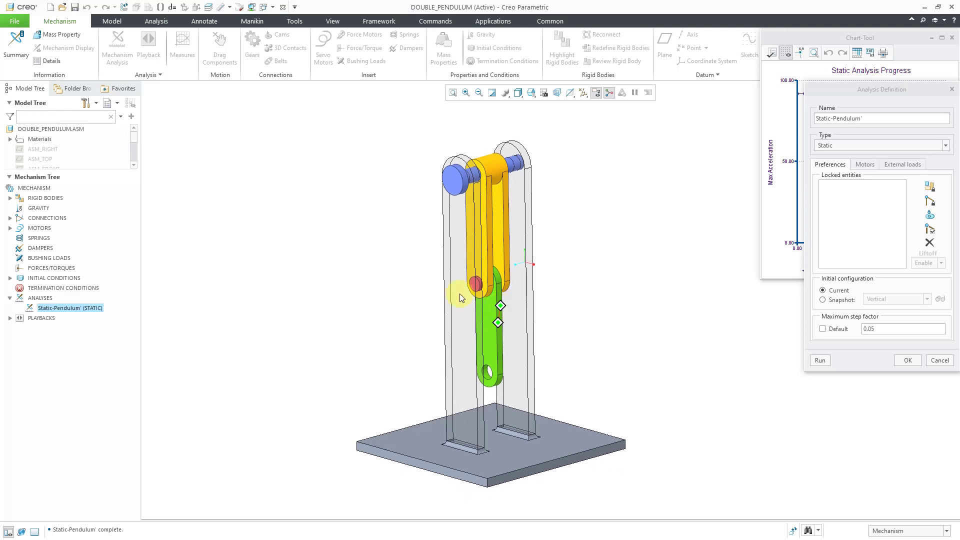